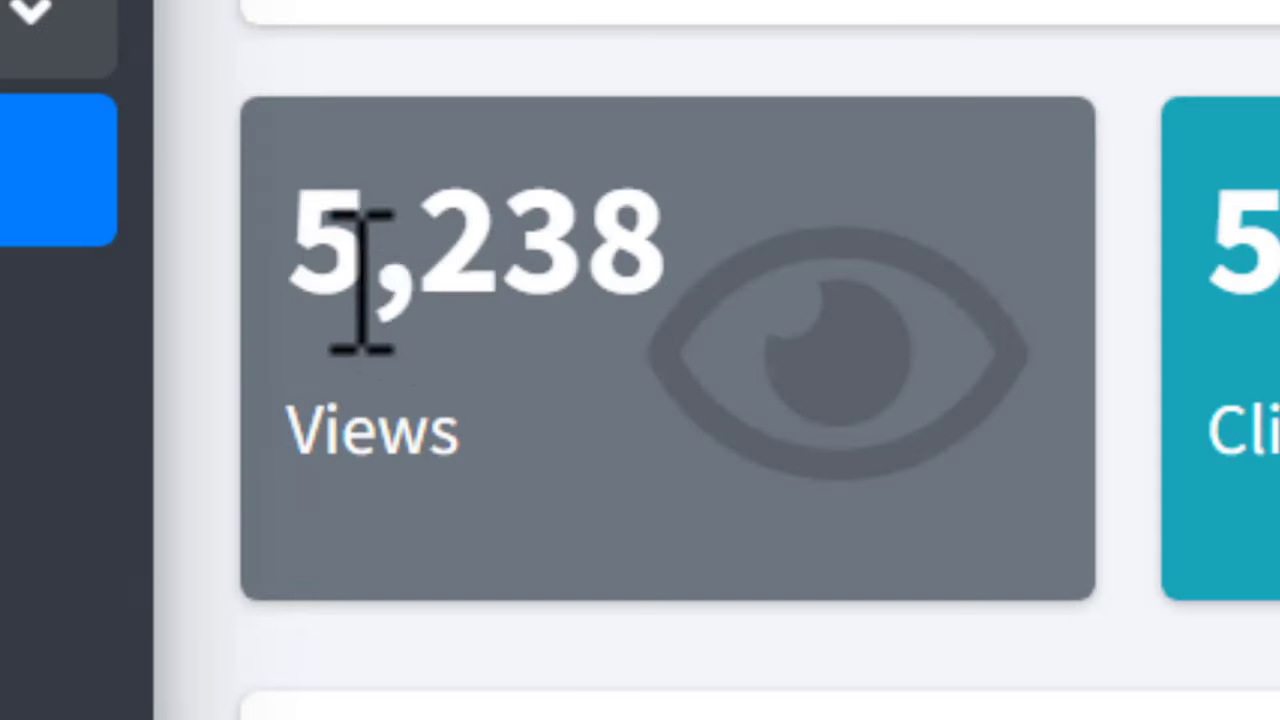
Highlight the CPAGrip stats: 5,238 views, clicks, 928 leads and $1,401.28 revenue
left_click_drag(357, 271, 614, 529)
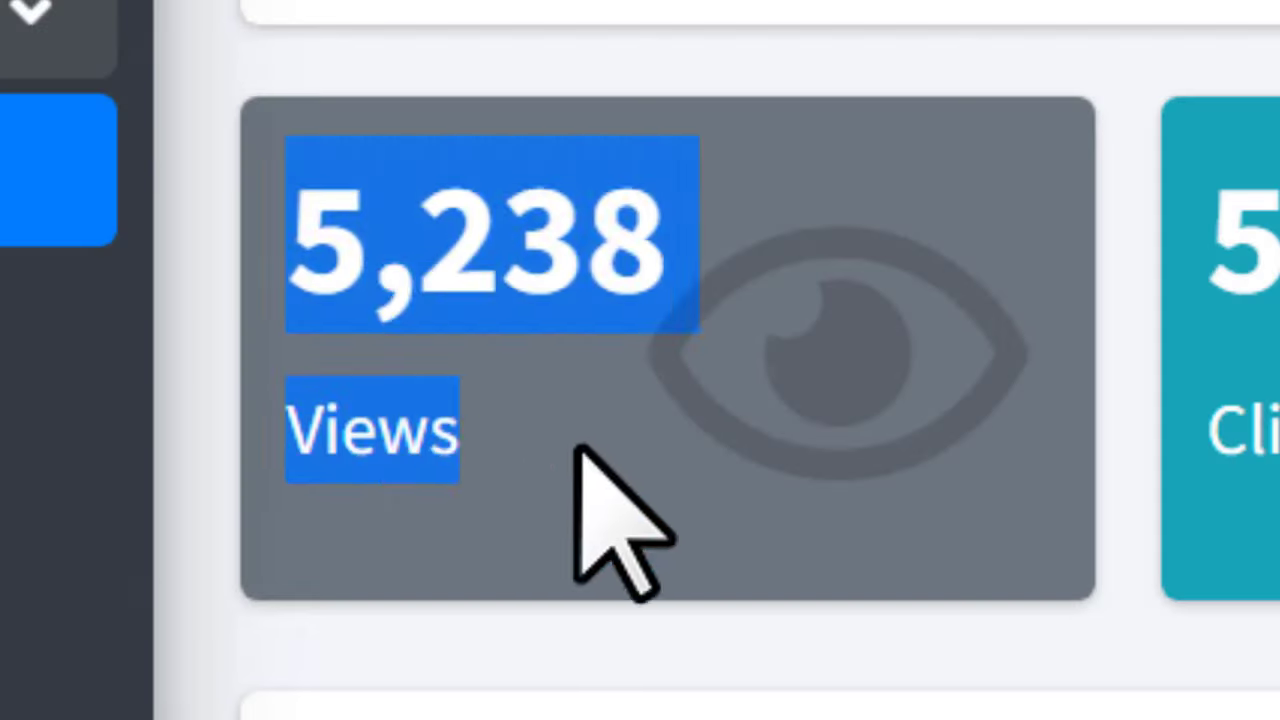
left_click_drag(294, 251, 455, 438)
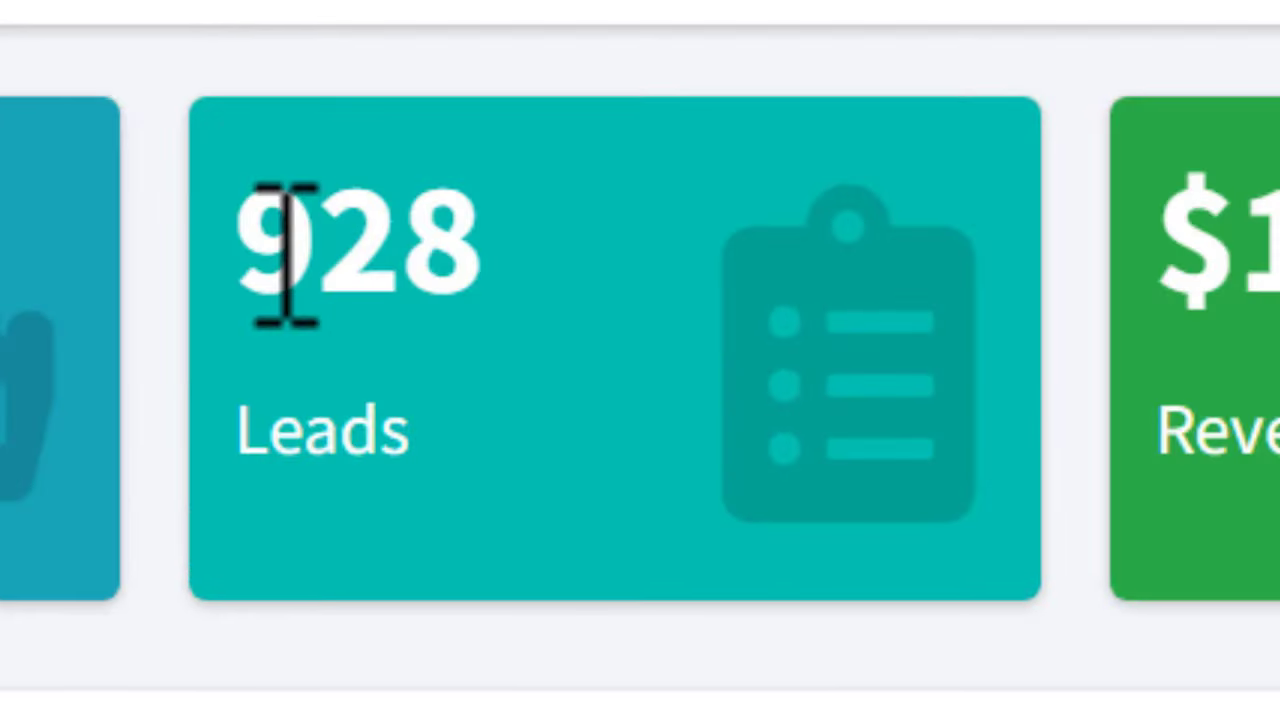
left_click_drag(286, 250, 465, 392)
left_click_drag(266, 263, 486, 486)
left_click(486, 486)
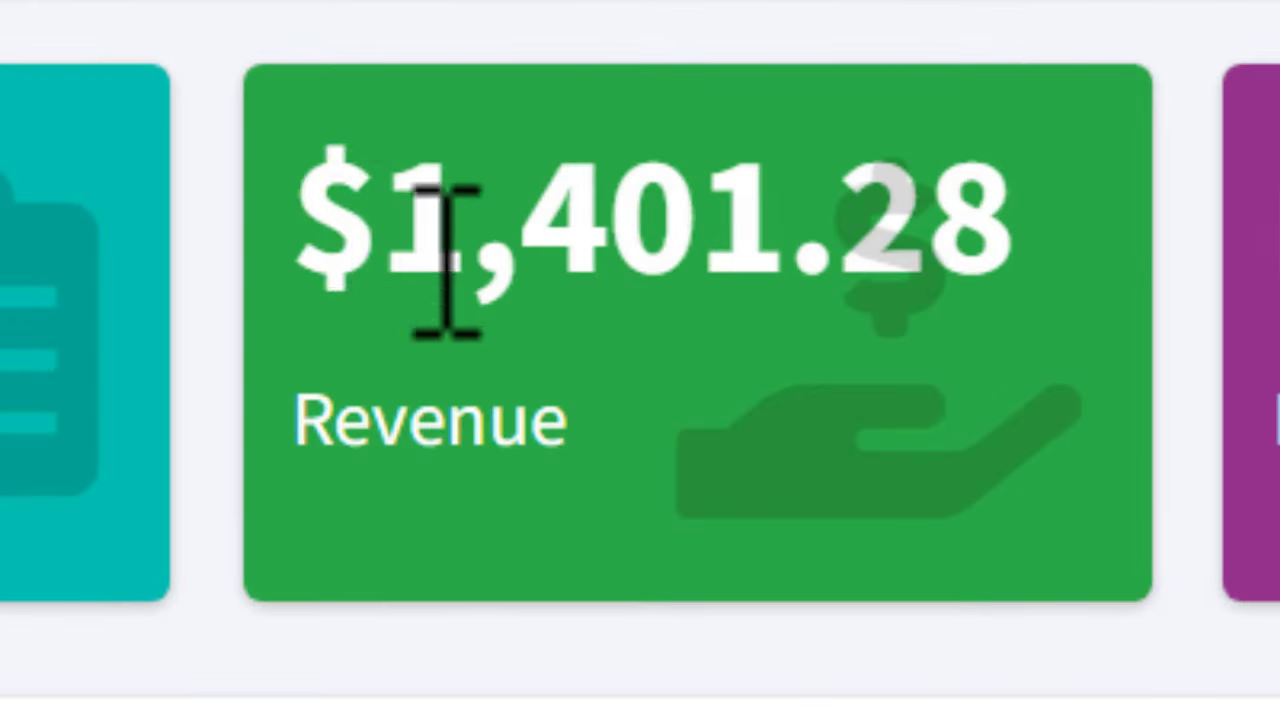
left_click_drag(300, 250, 912, 352)
left_click(914, 354)
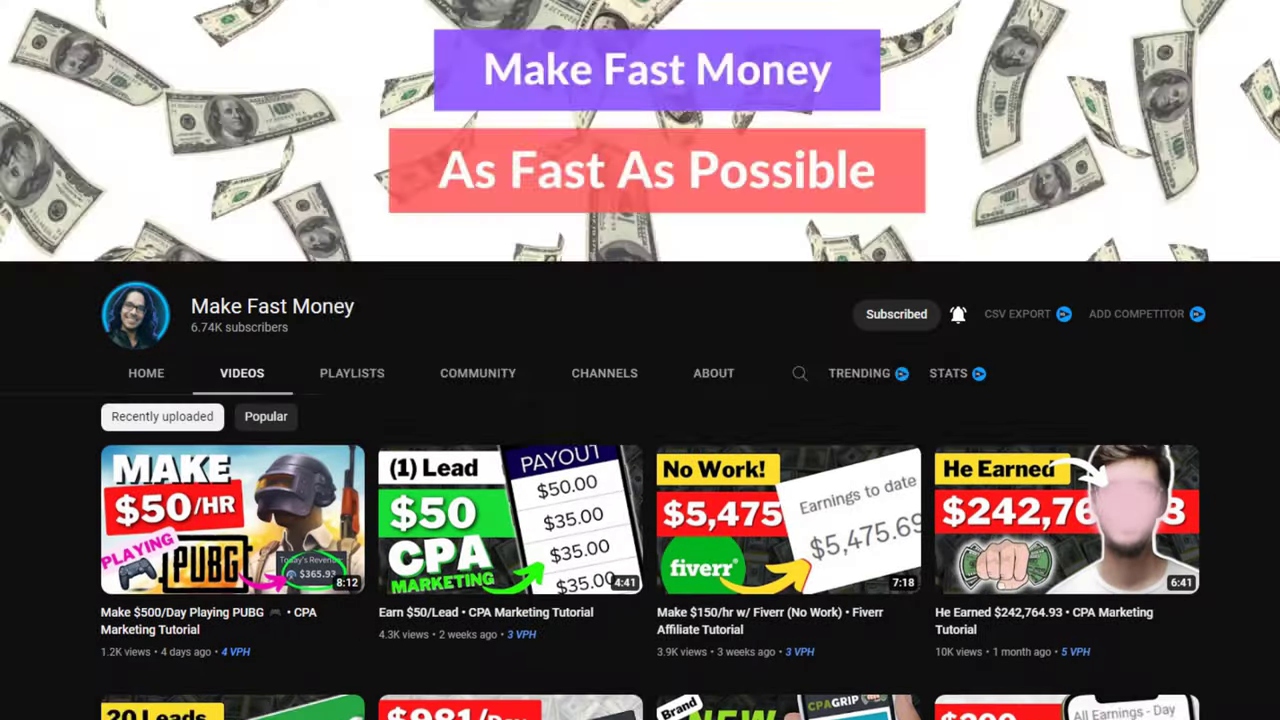
Scroll through the 'logo' image results in Google Images
scroll(640, 360, "down", 5)
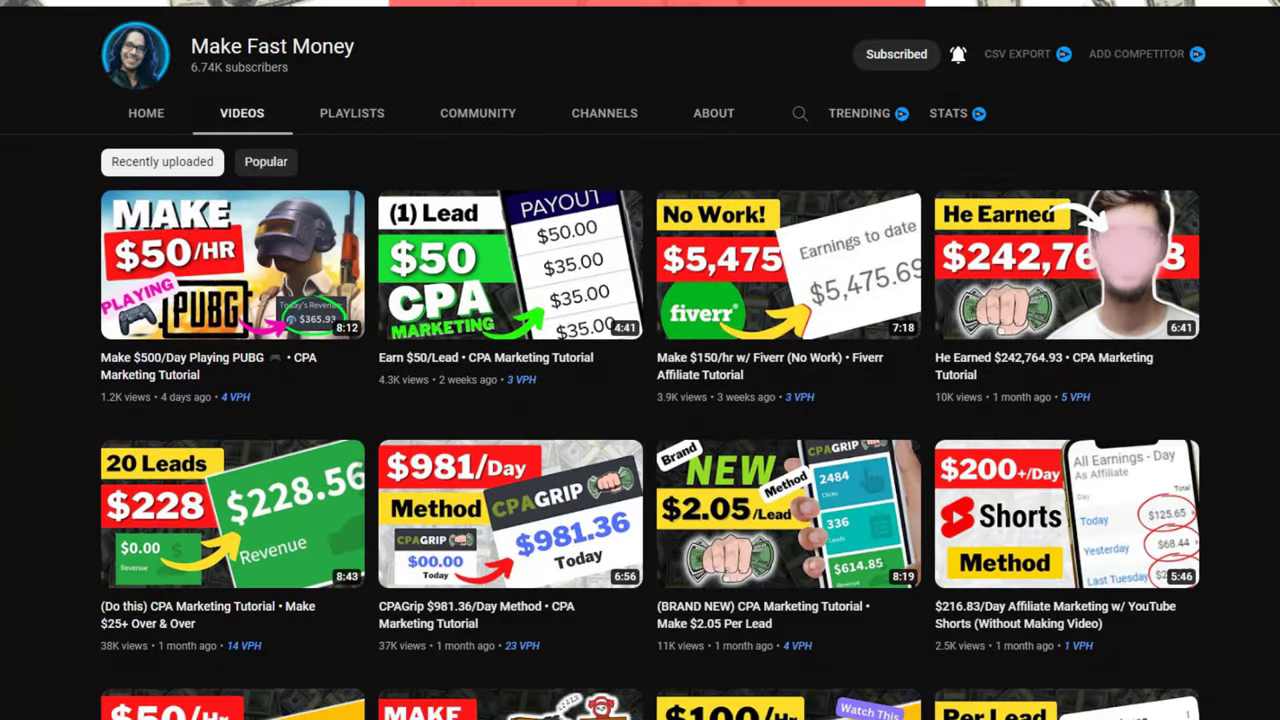
scroll(640, 360, "down", 2)
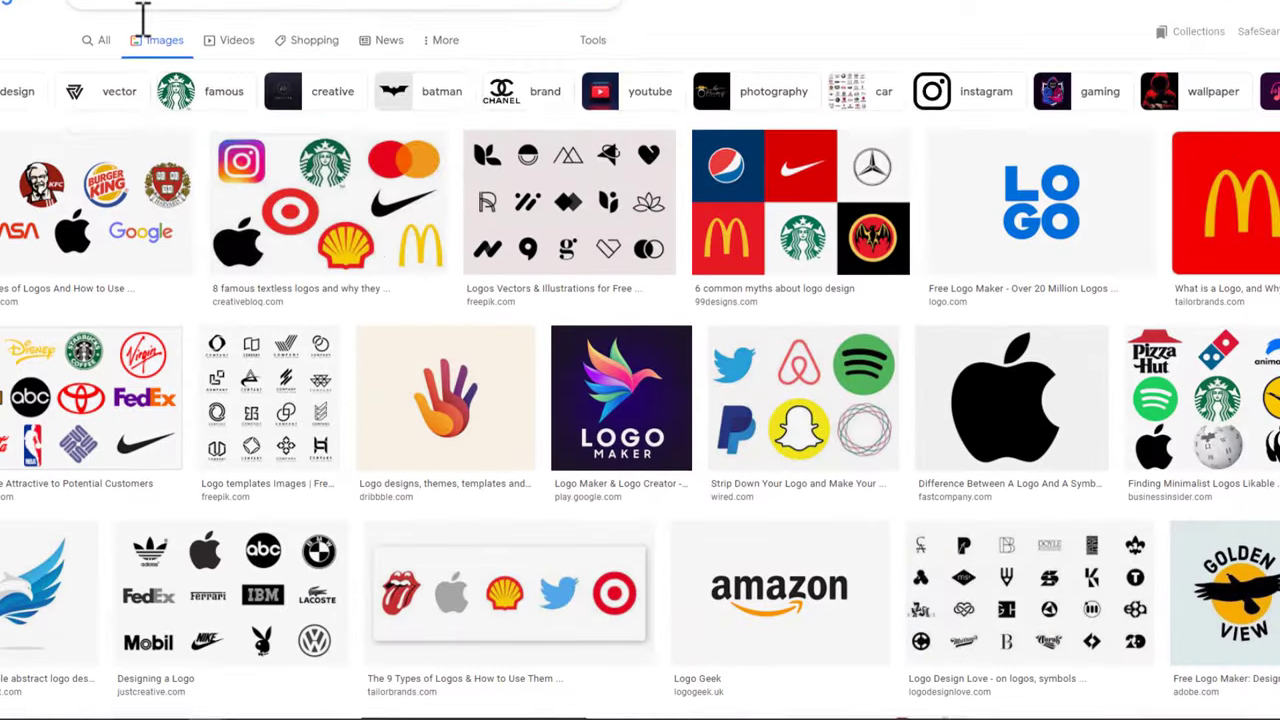
scroll(223, 137, "down", 1)
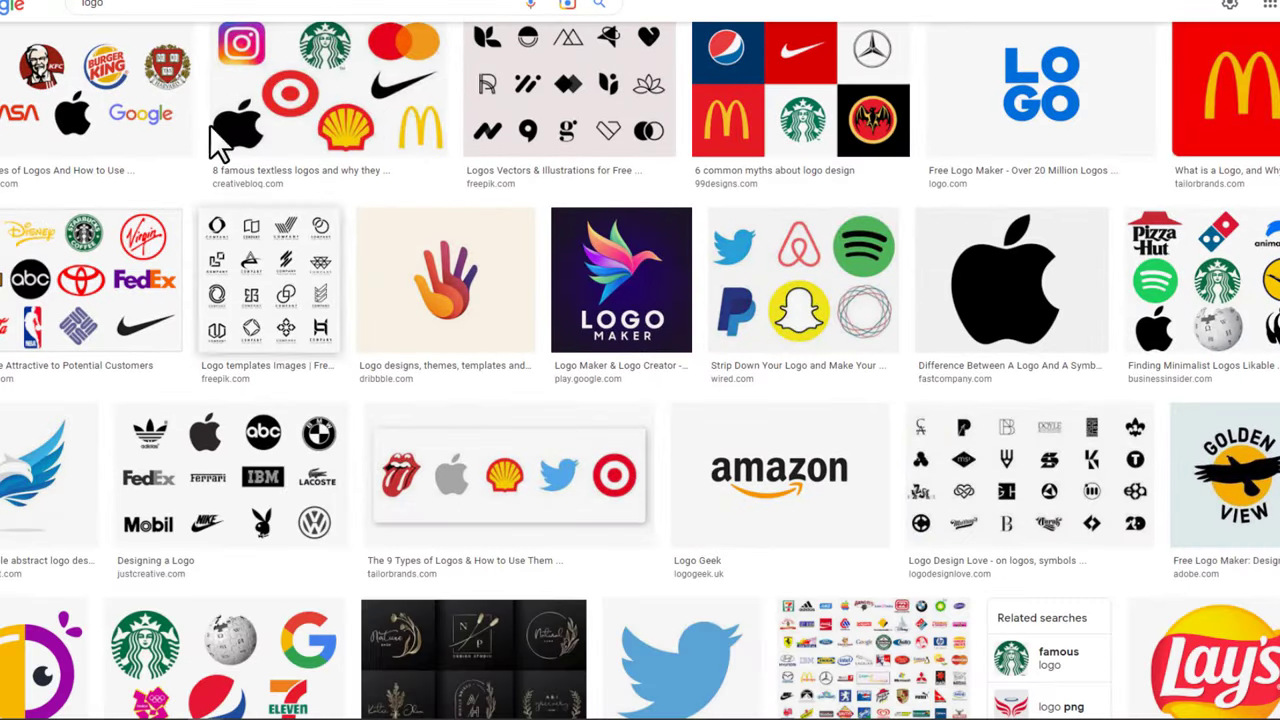
scroll(443, 223, "down", 2)
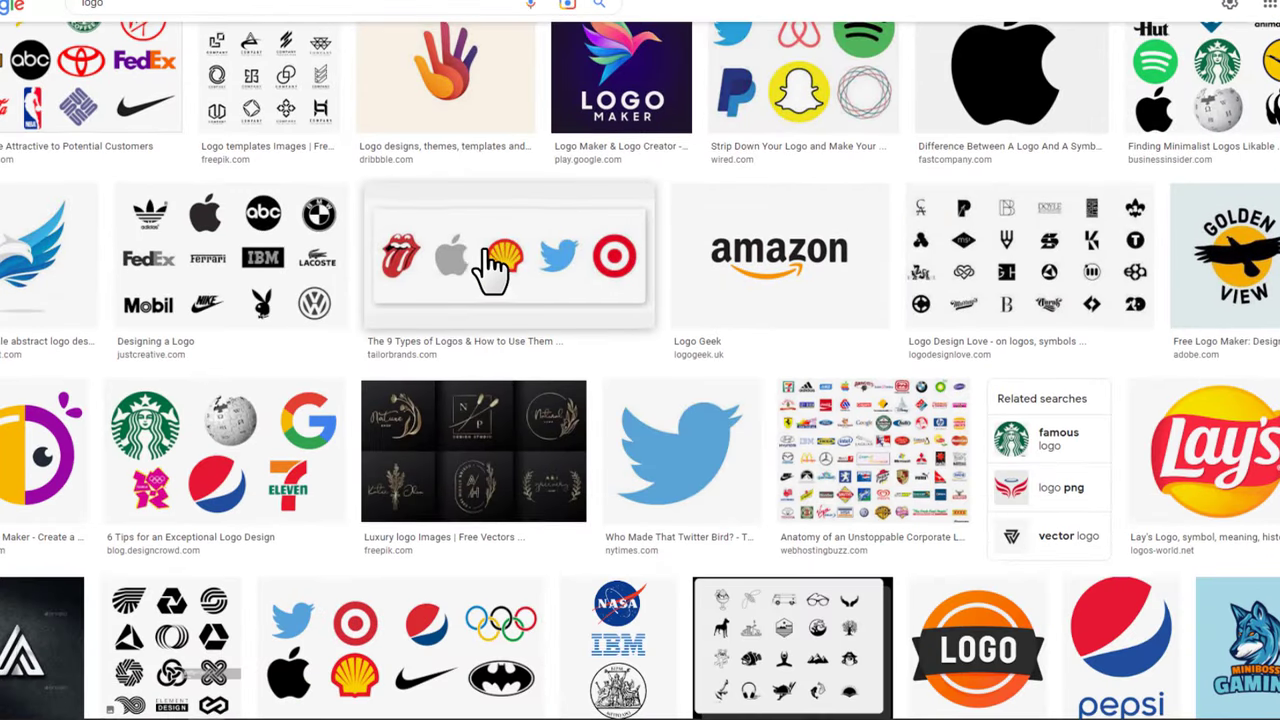
scroll(491, 265, "up", 3)
scroll(538, 275, "up", 1)
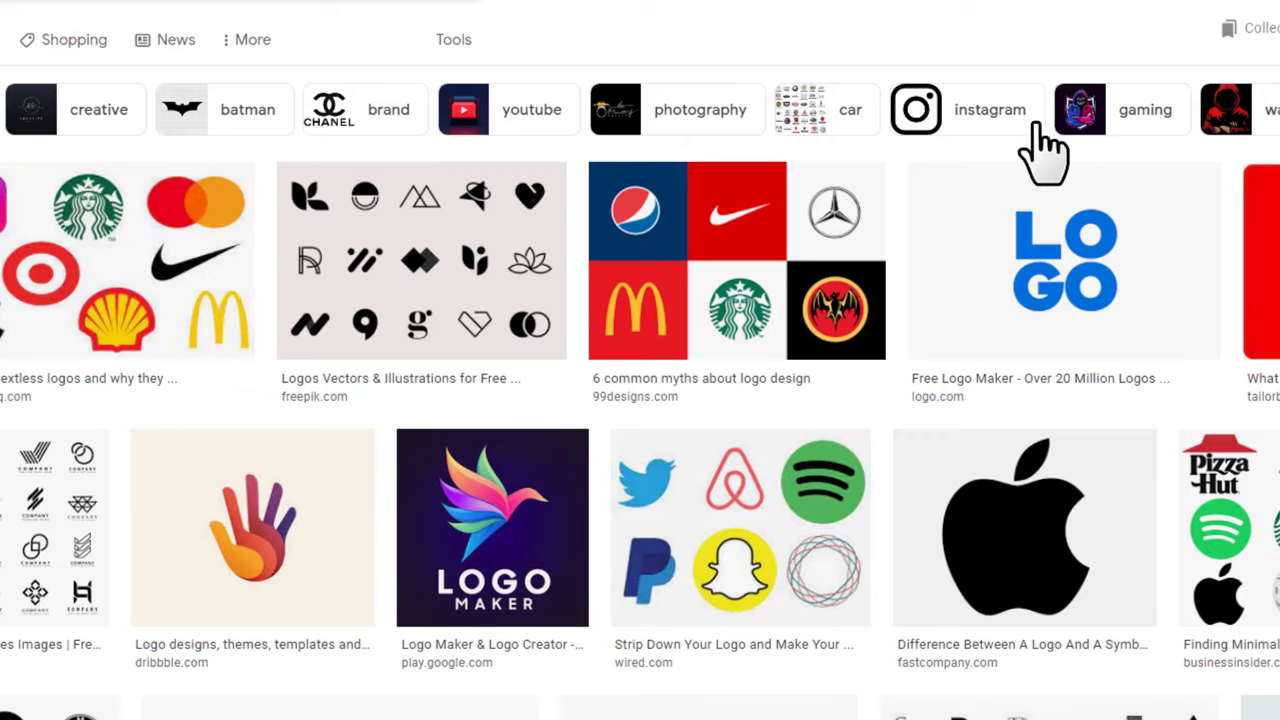
Filter the logo images to the 'gaming' results and browse them
left_click(1082, 112)
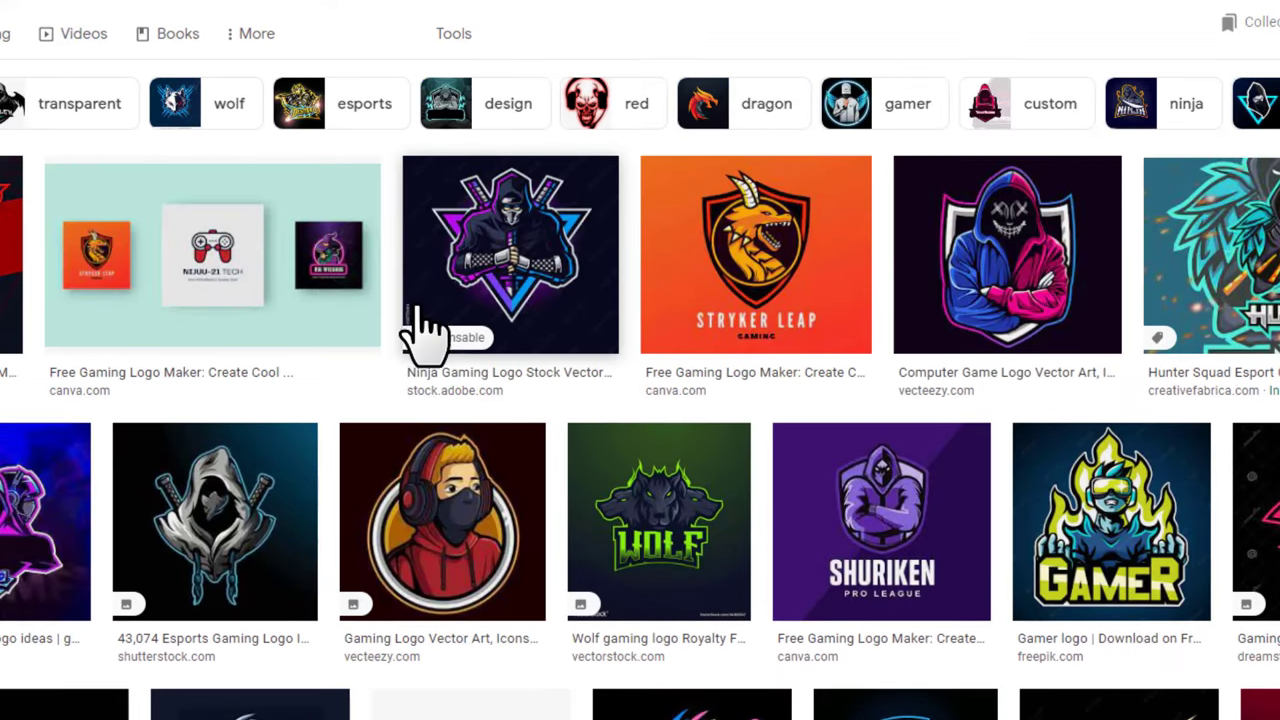
scroll(450, 337, "down", 2)
scroll(300, 285, "down", 3)
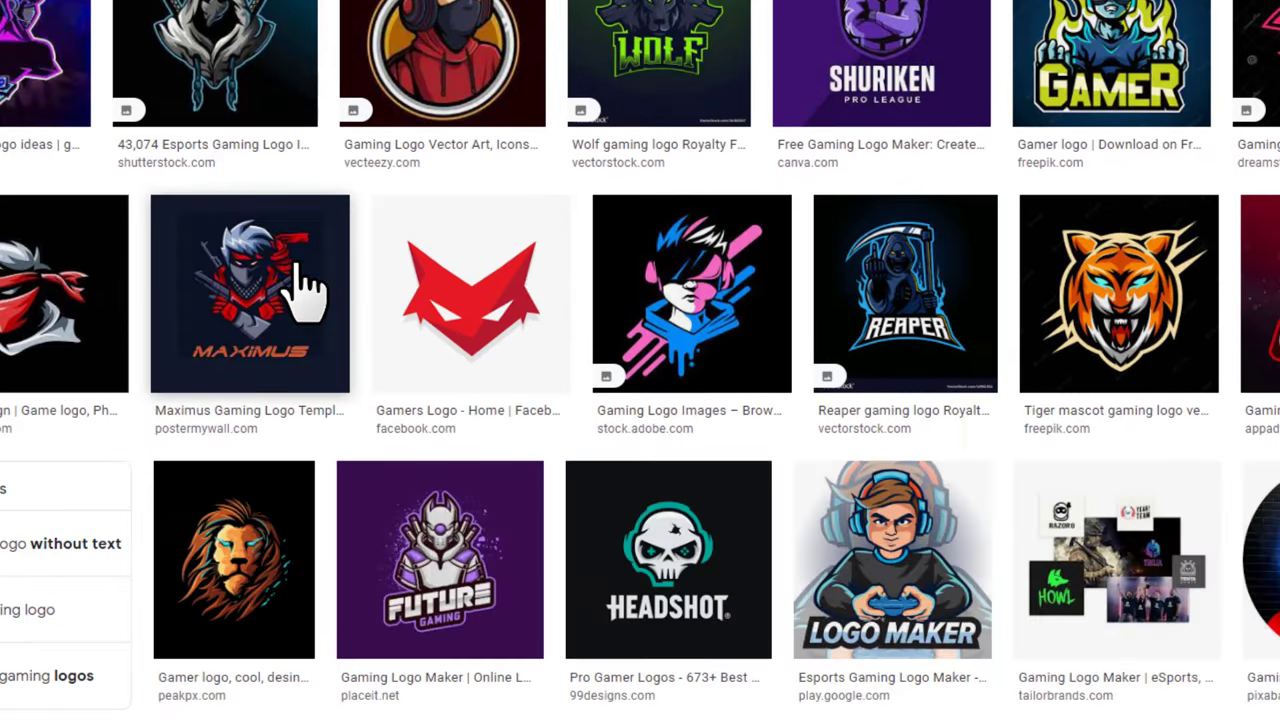
scroll(300, 294, "down", 2)
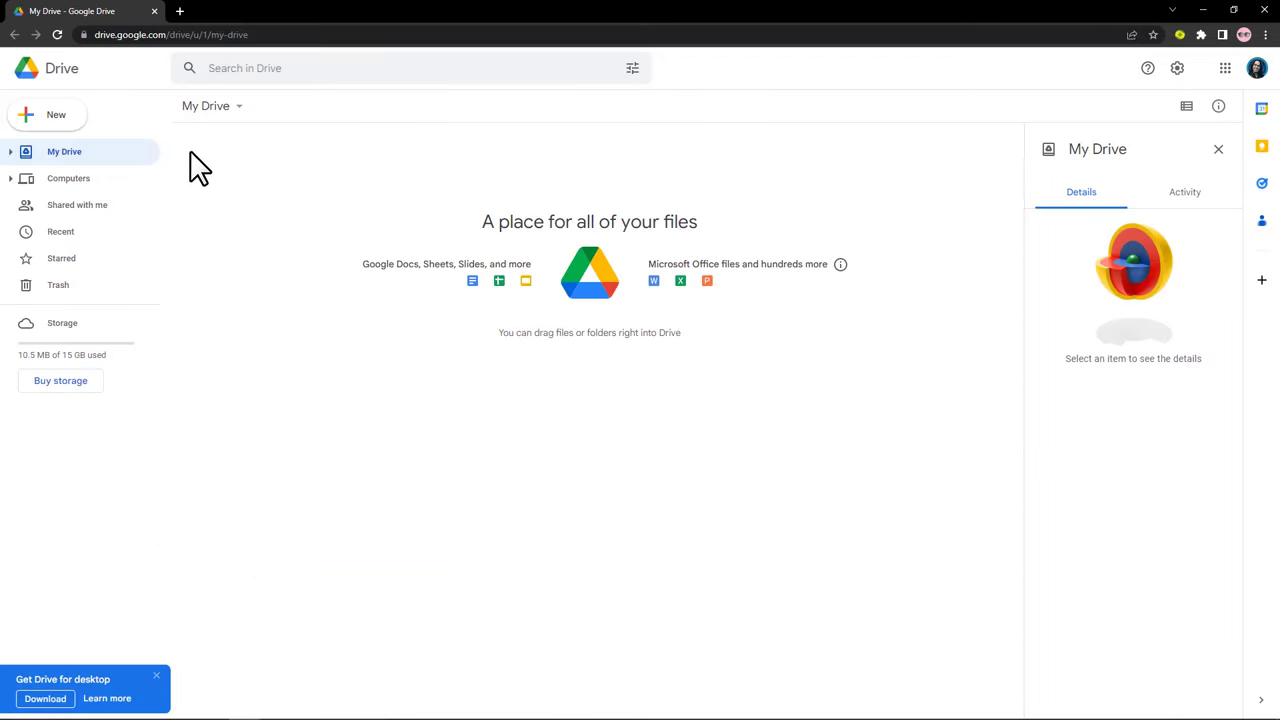
Create a My Drive folder named 'Logo Sample' and open it
left_click(33, 115)
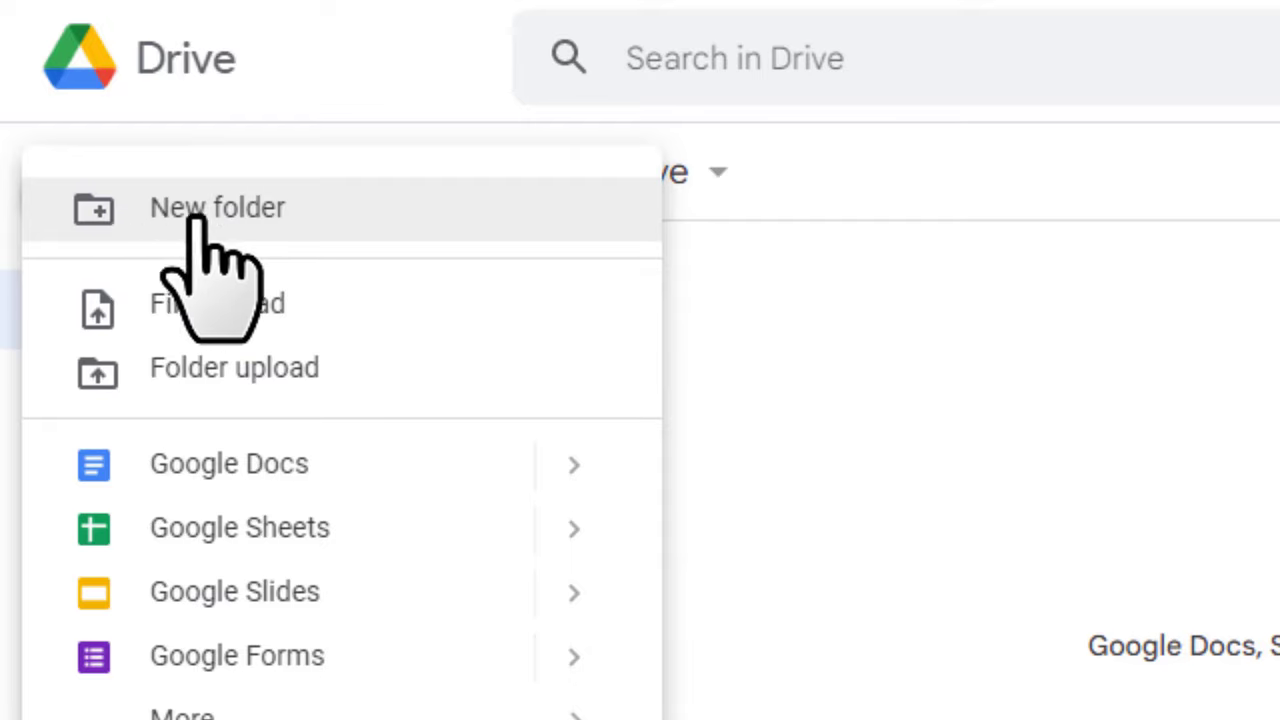
left_click(163, 206)
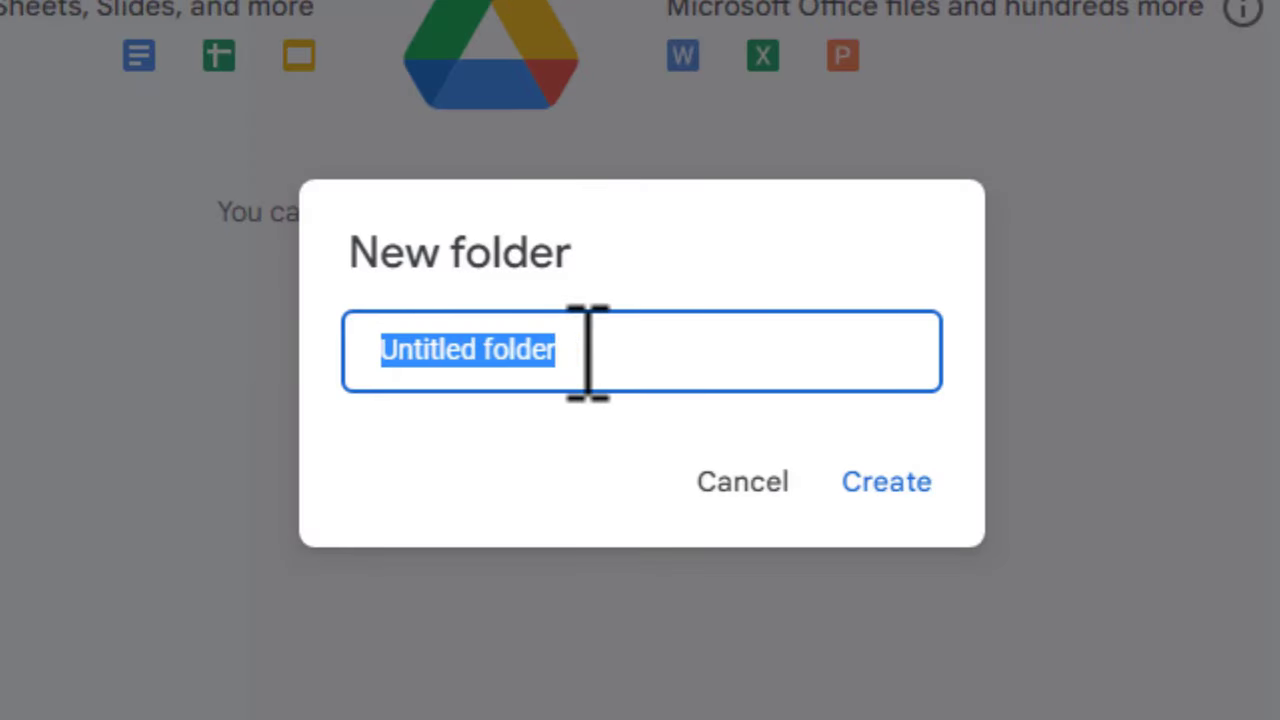
type("Logo Sample")
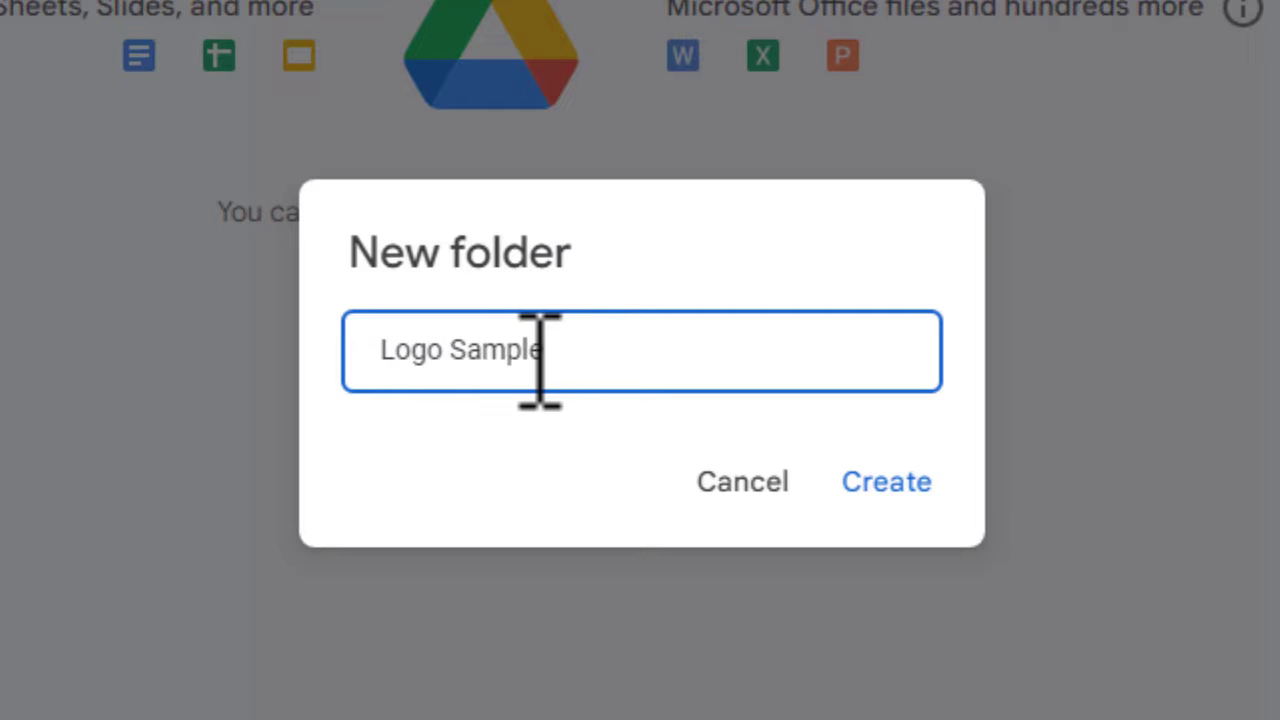
left_click_drag(540, 360, 329, 371)
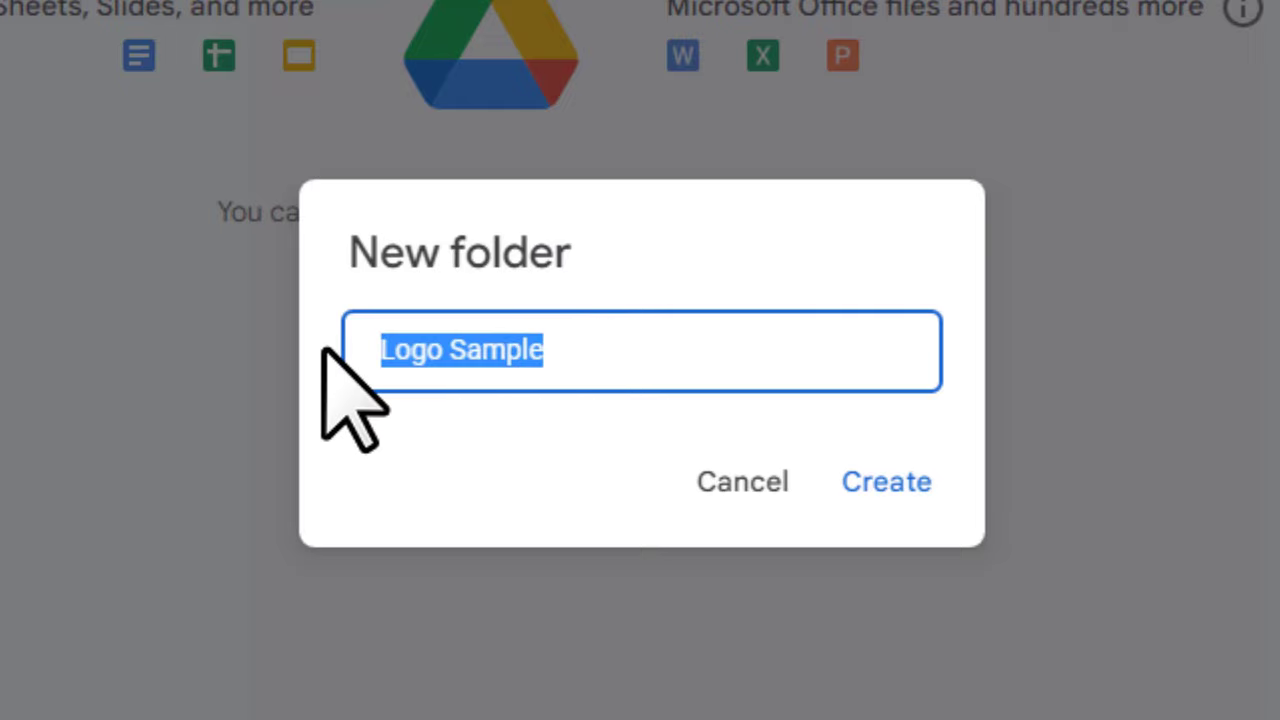
left_click(641, 348)
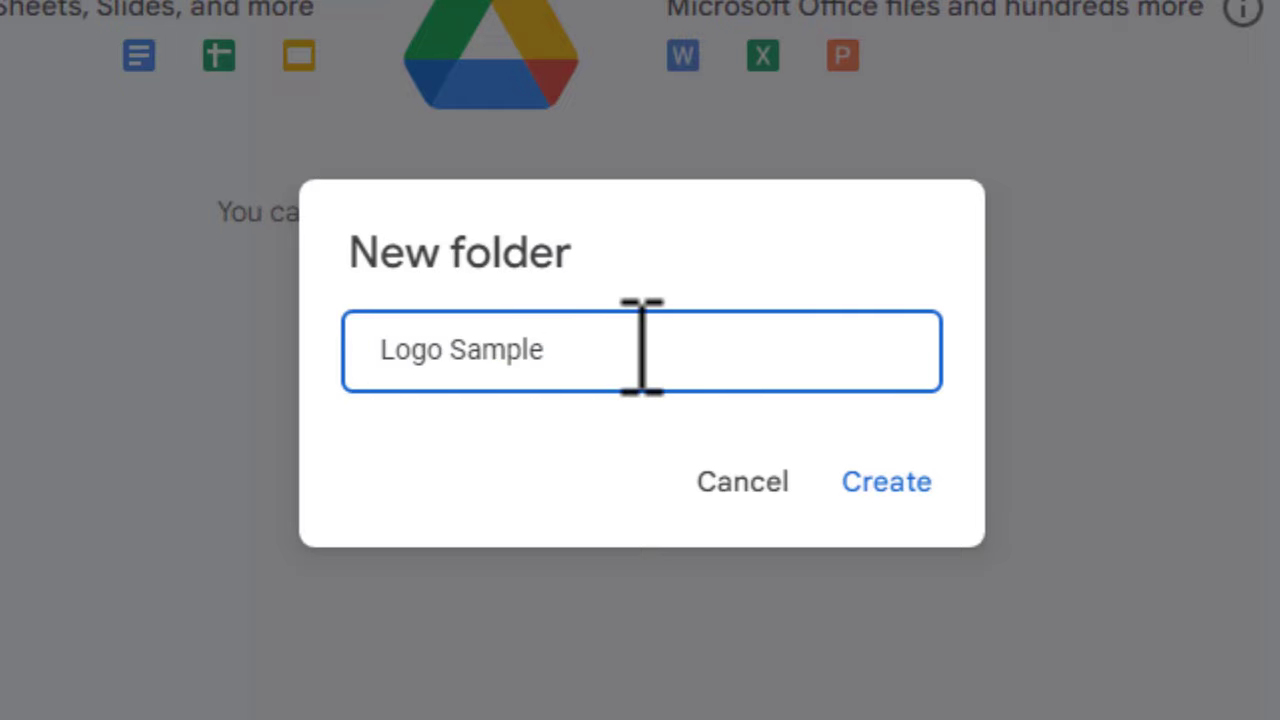
left_click(880, 482)
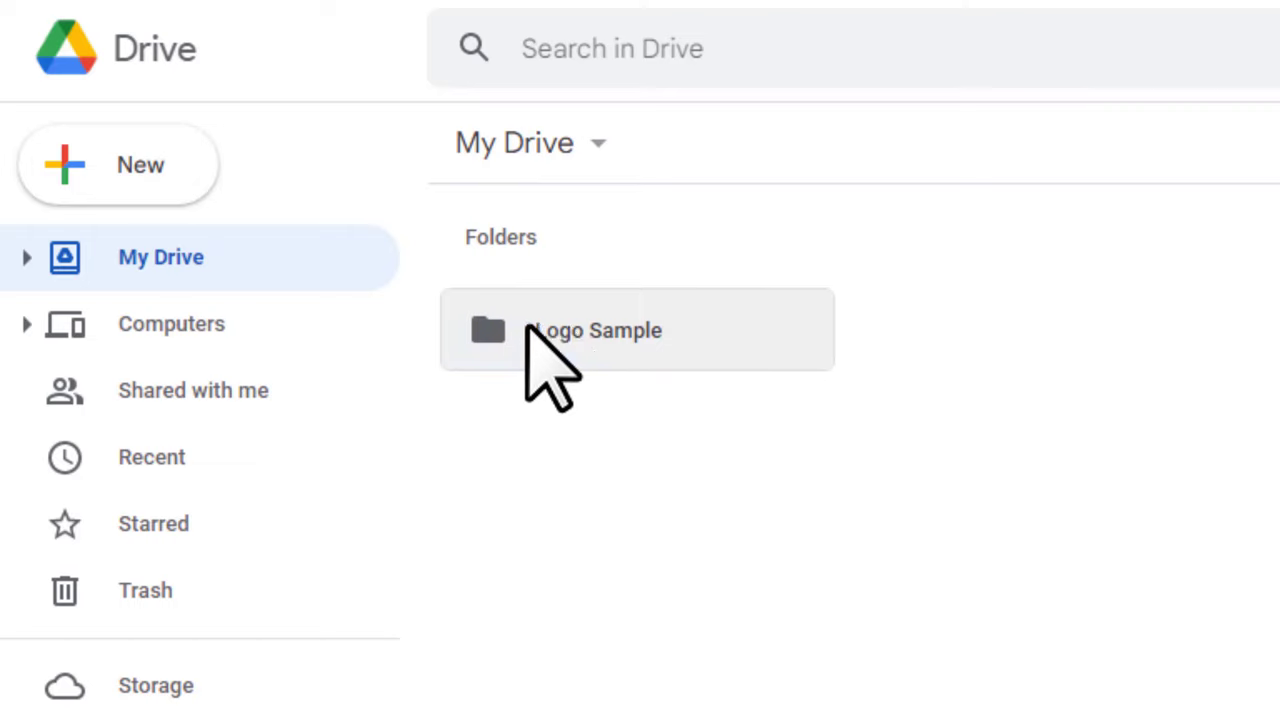
double_click(536, 326)
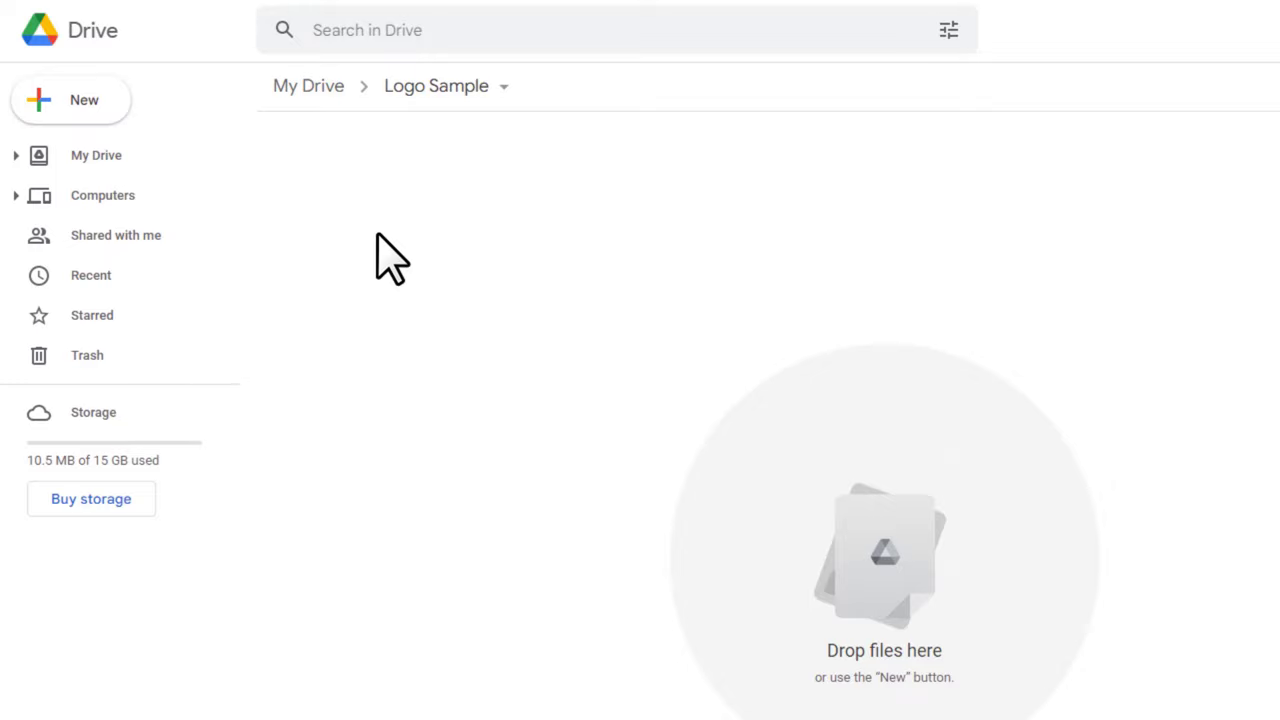
Upload four gaming logo images, including unnamed.png, into Logo Sample, then return to My Drive
left_click(67, 100)
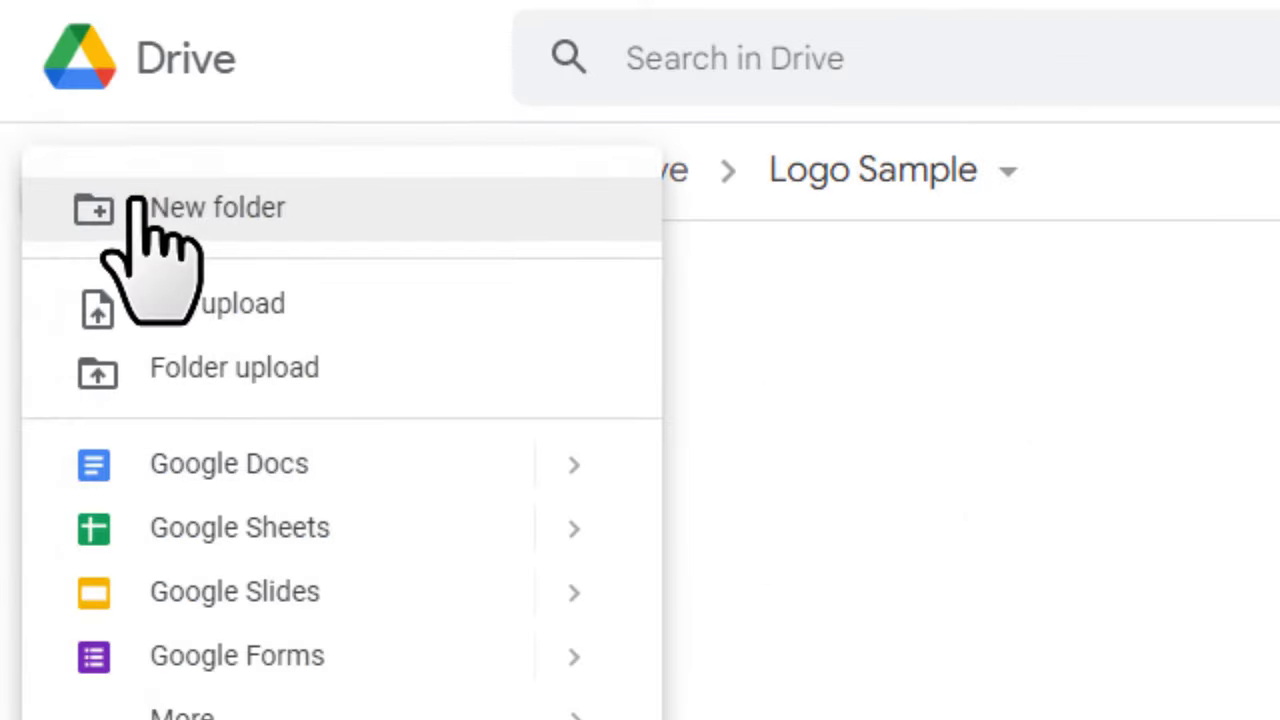
left_click(165, 292)
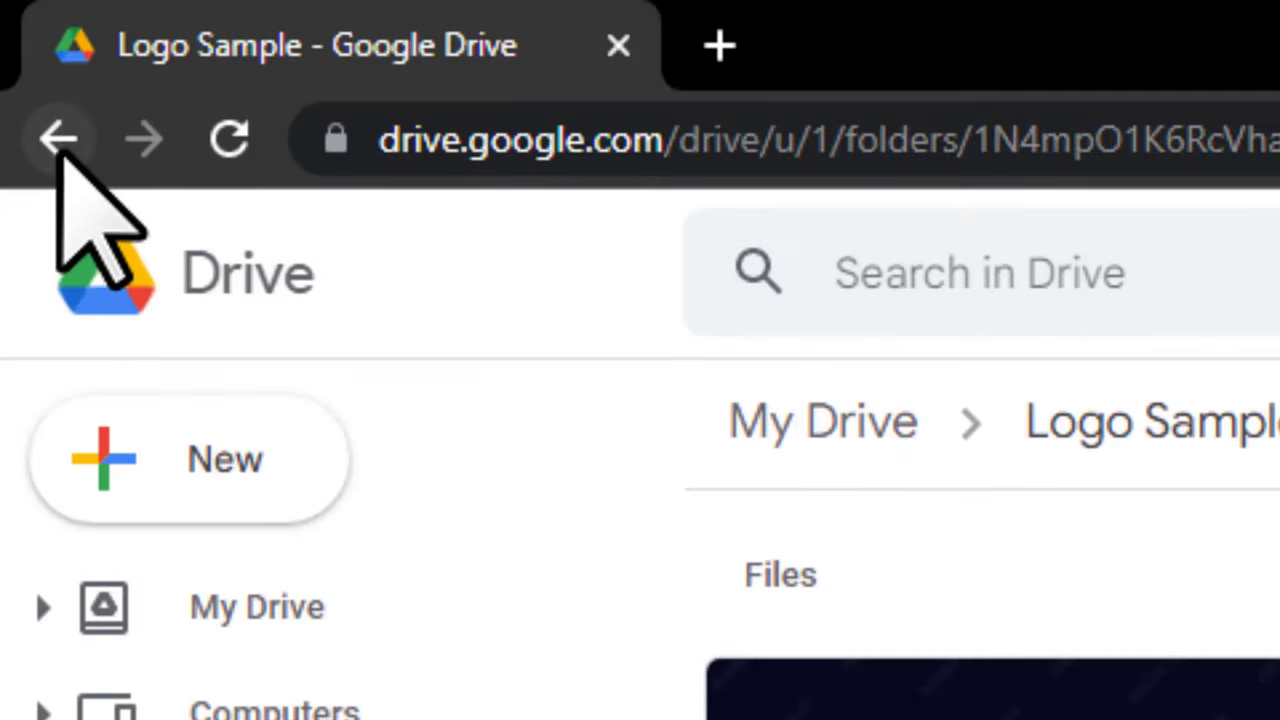
left_click(20, 46)
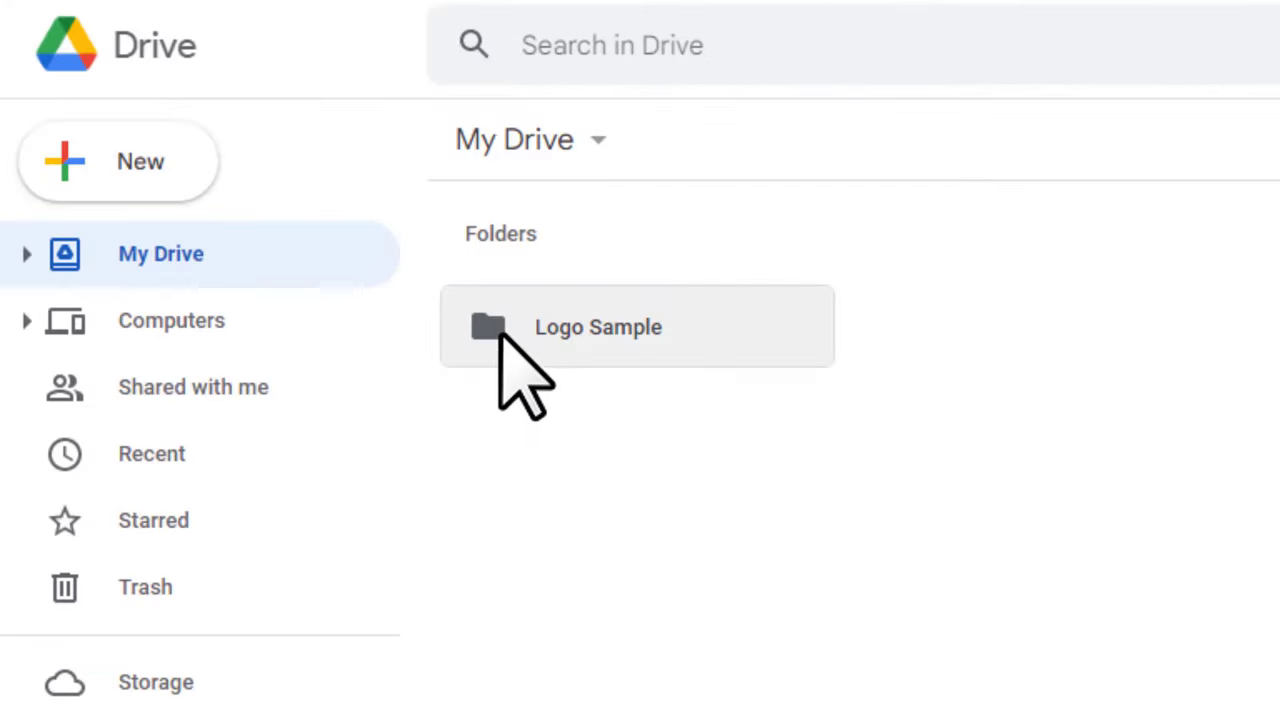
Share the Logo Sample folder with 'Anyone with the link' and copy its link
right_click(806, 719)
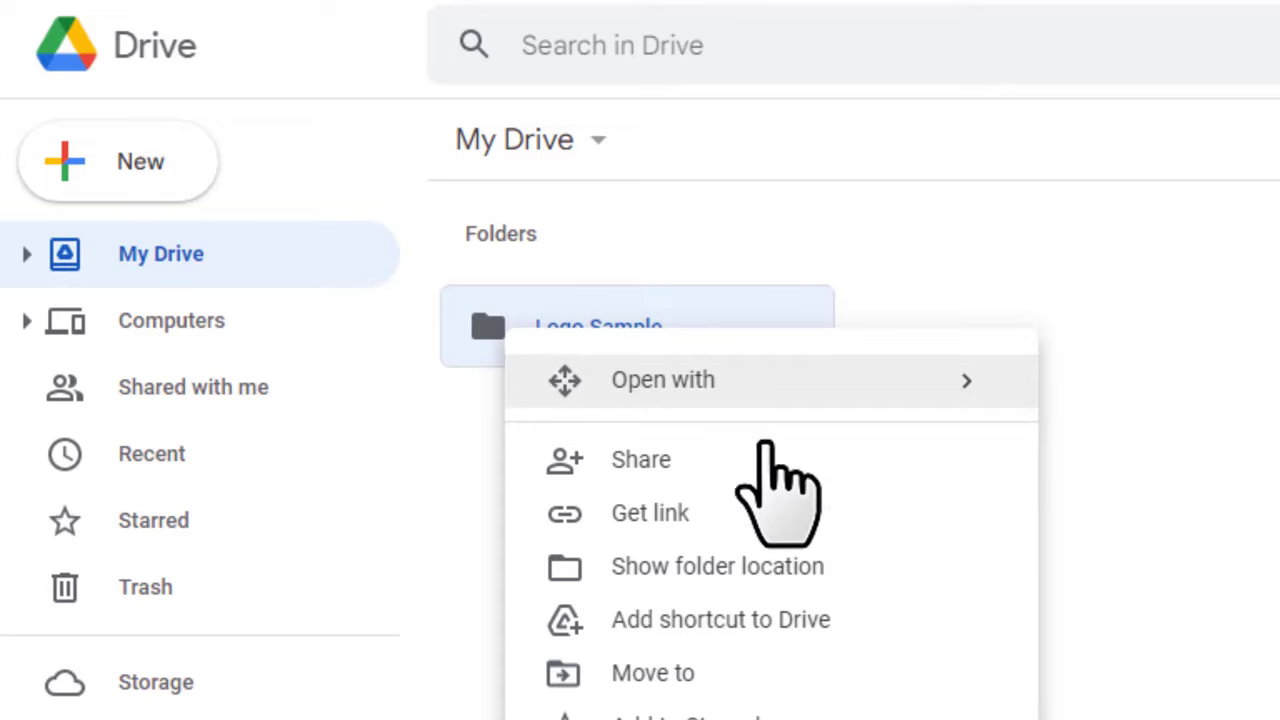
left_click(638, 514)
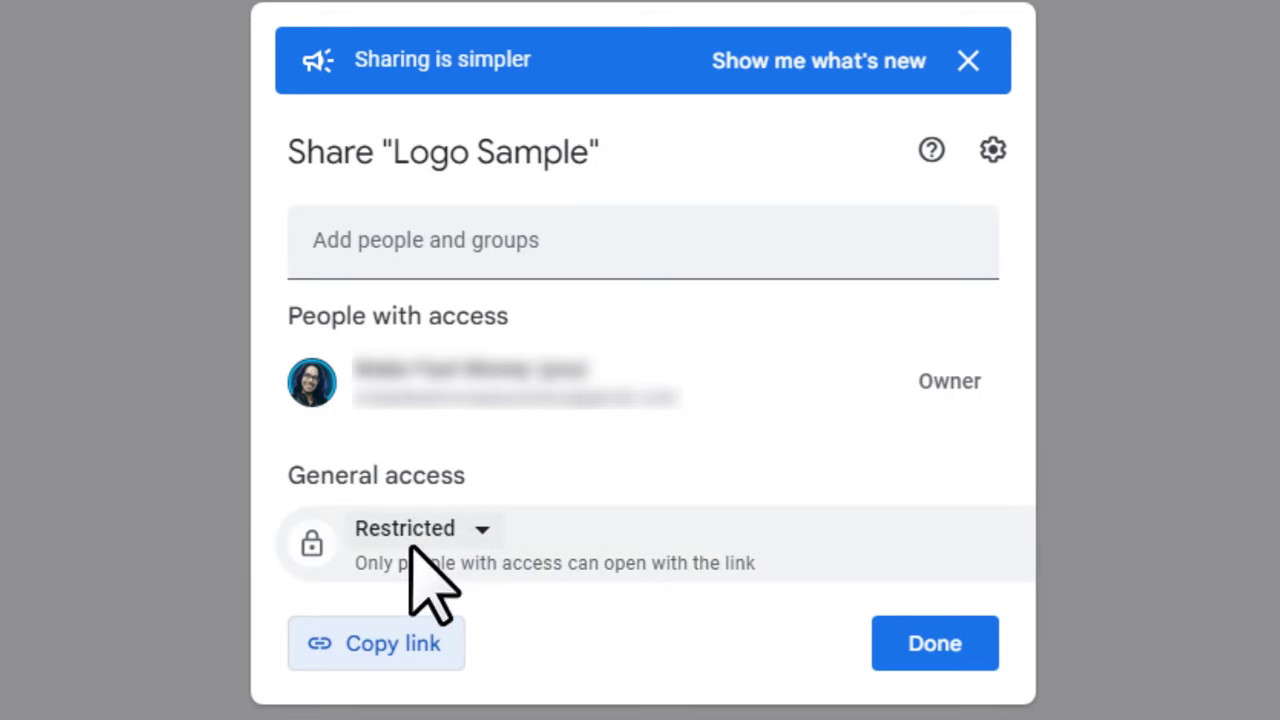
left_click(410, 529)
left_click(541, 603)
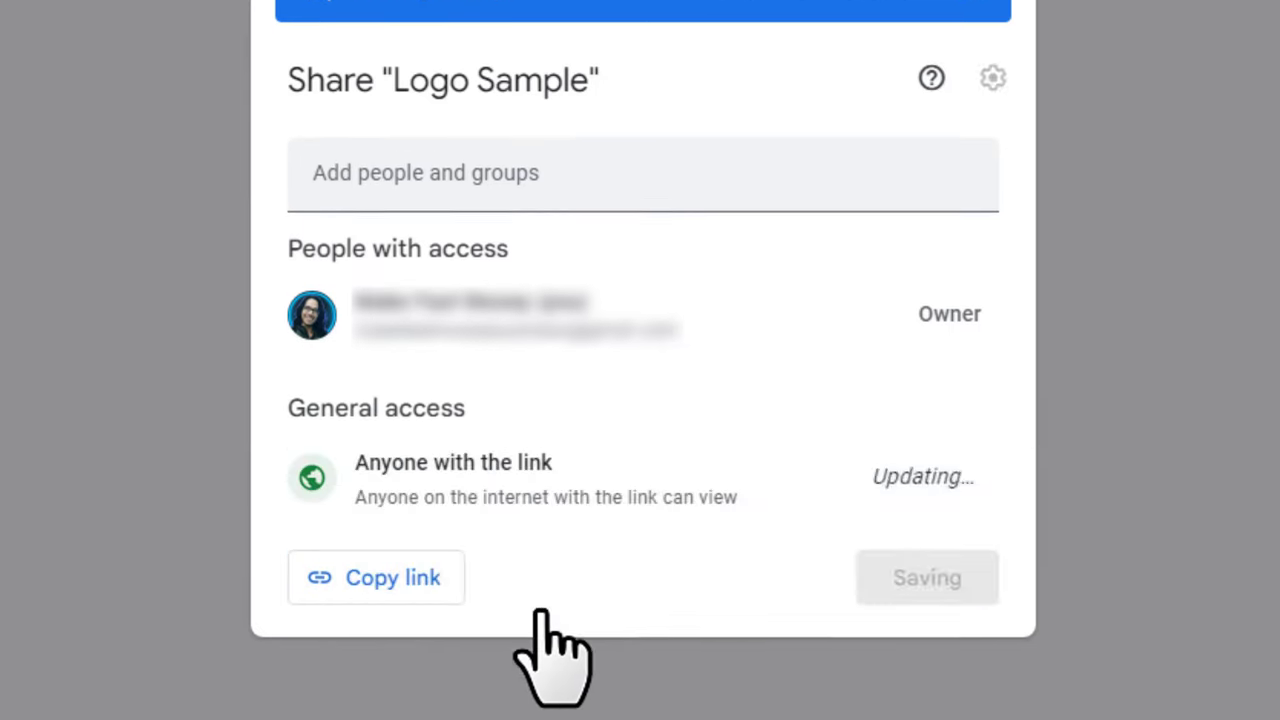
left_click(414, 577)
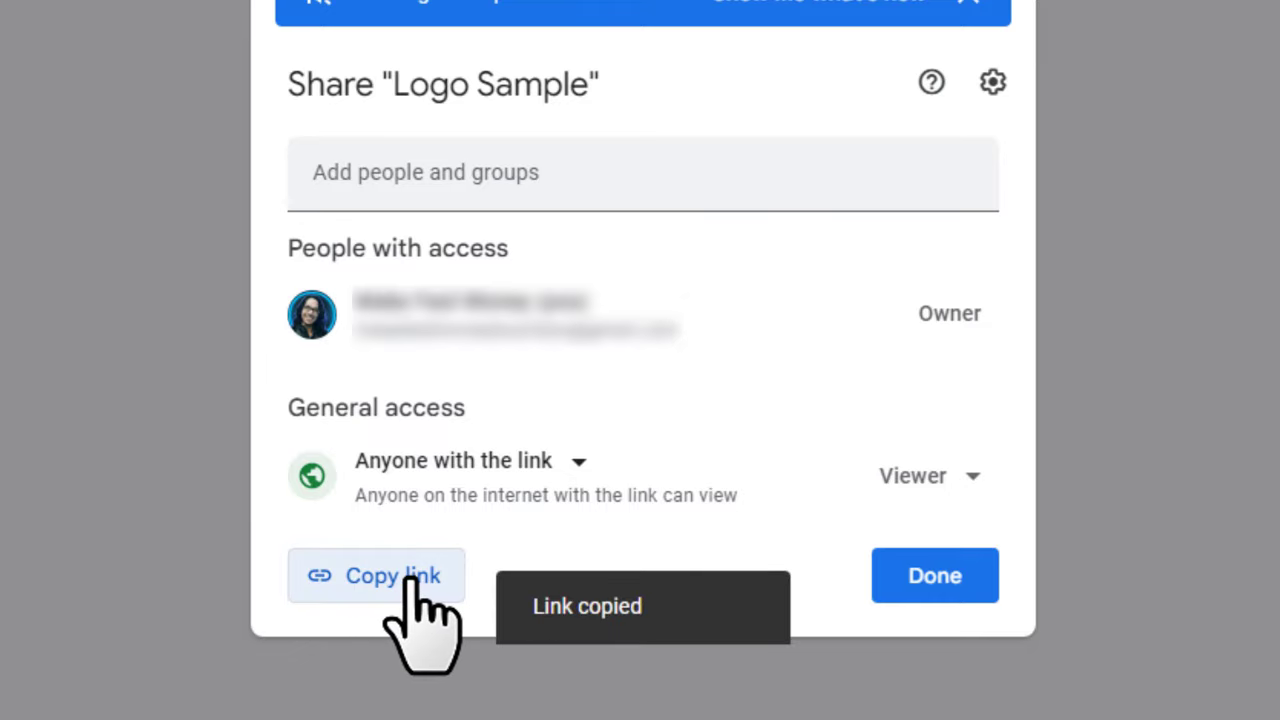
left_click(900, 585)
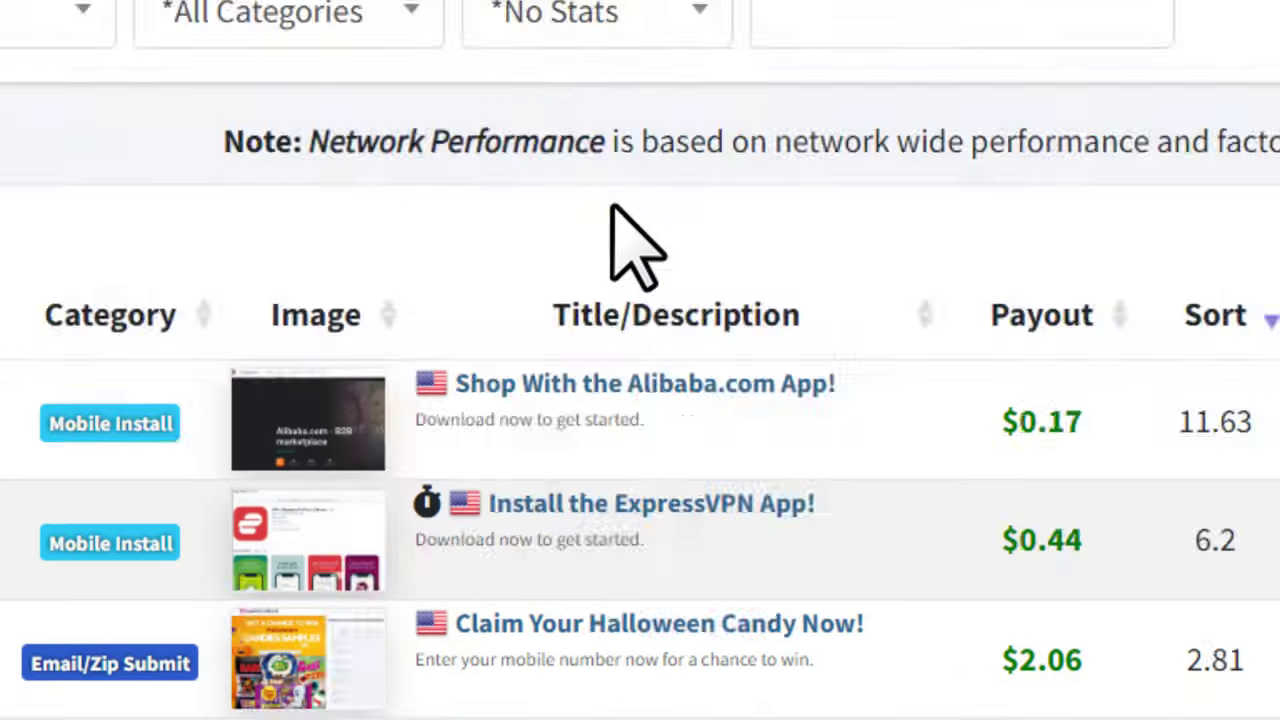
Go to CPAGrip's URL / File Lockers page under Monetization Tools
scroll(614, 243, "down", 4)
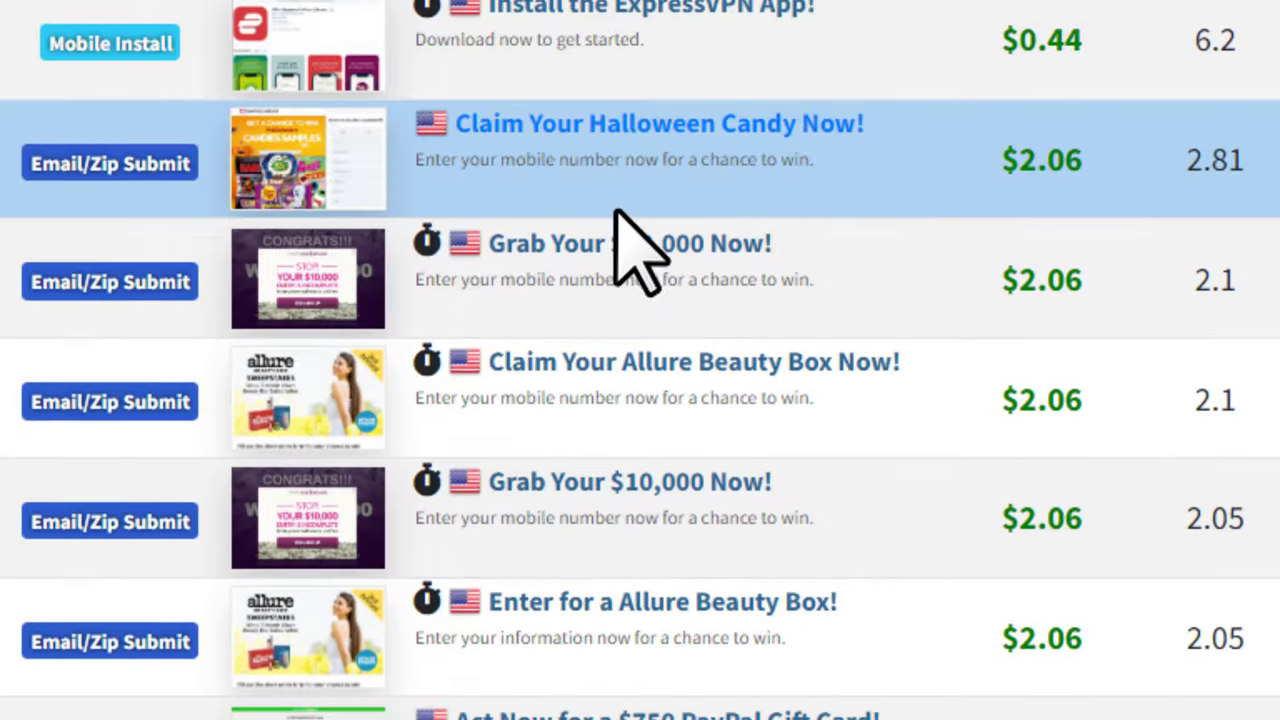
scroll(713, 399, "down", 4)
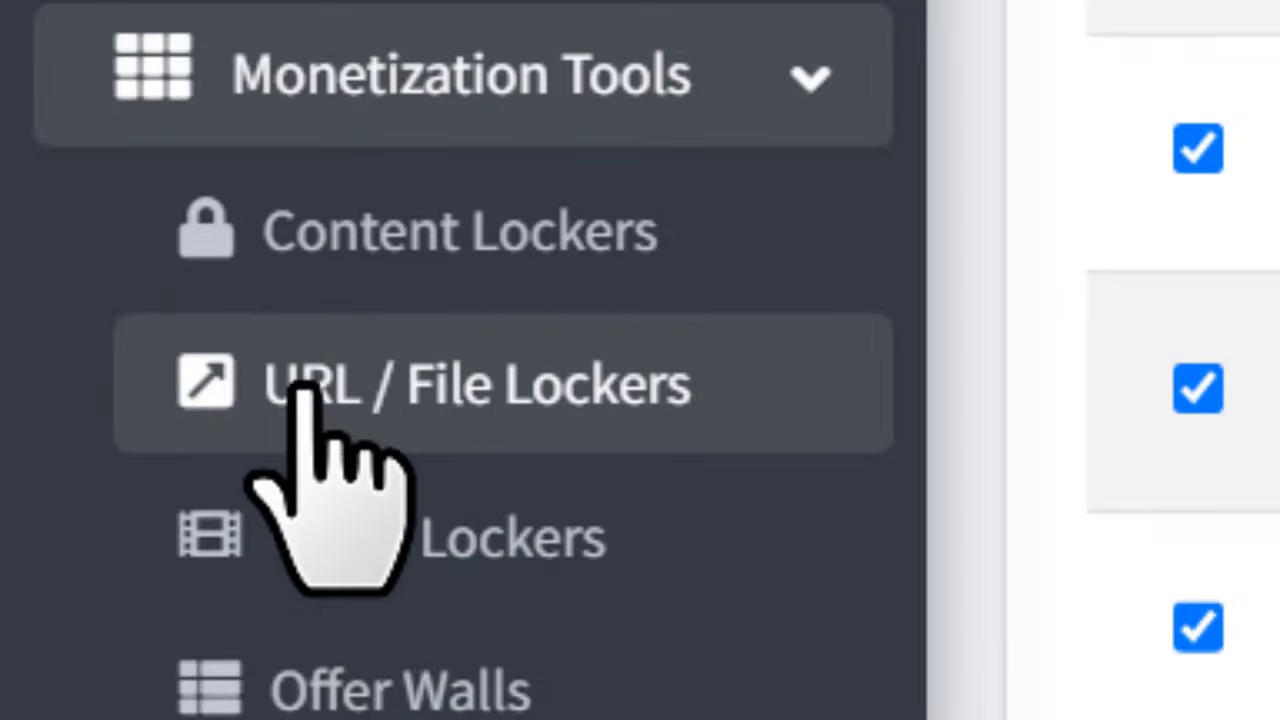
left_click(678, 378)
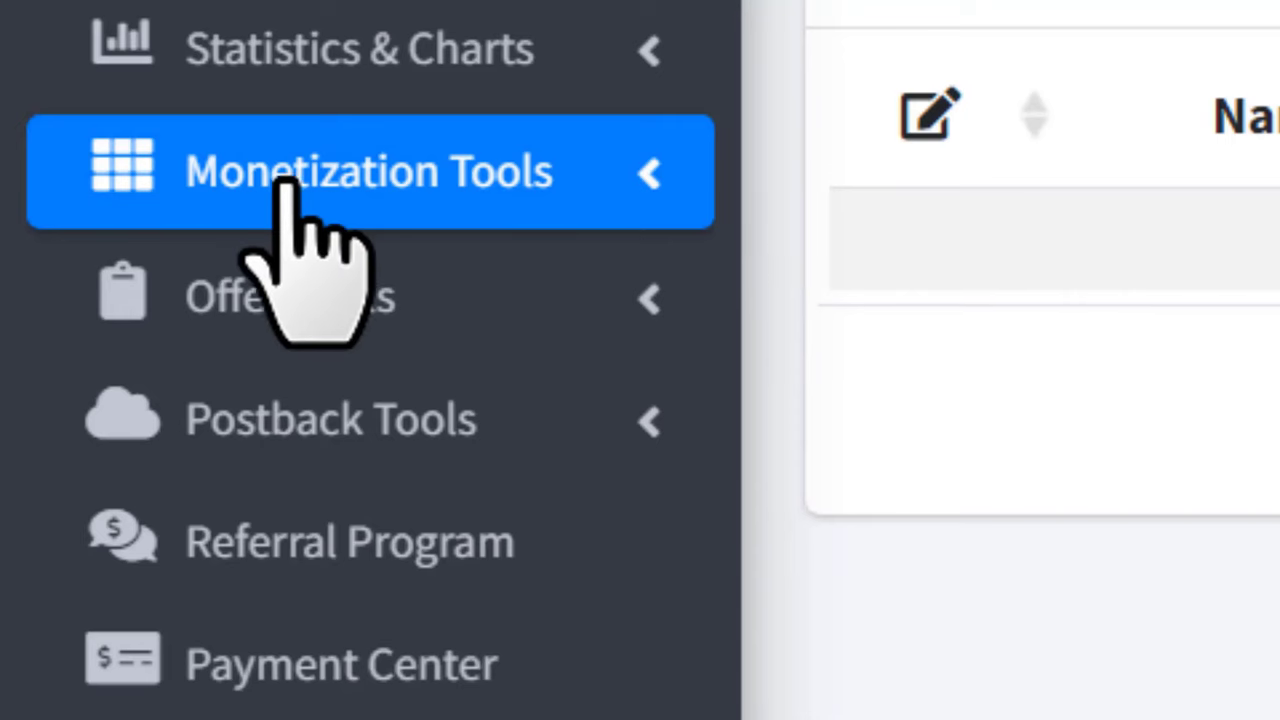
left_click(363, 183)
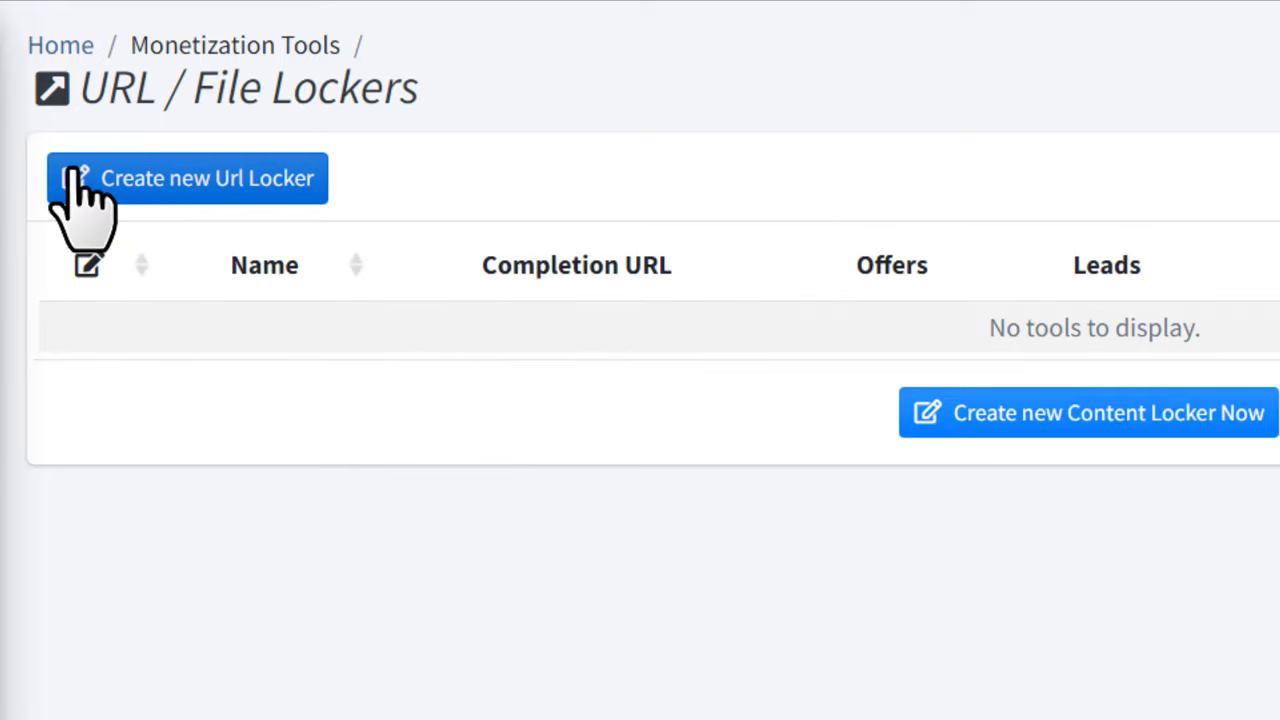
Start a new URL locker and accept its Terms of Service to reach the editor
left_click(285, 186)
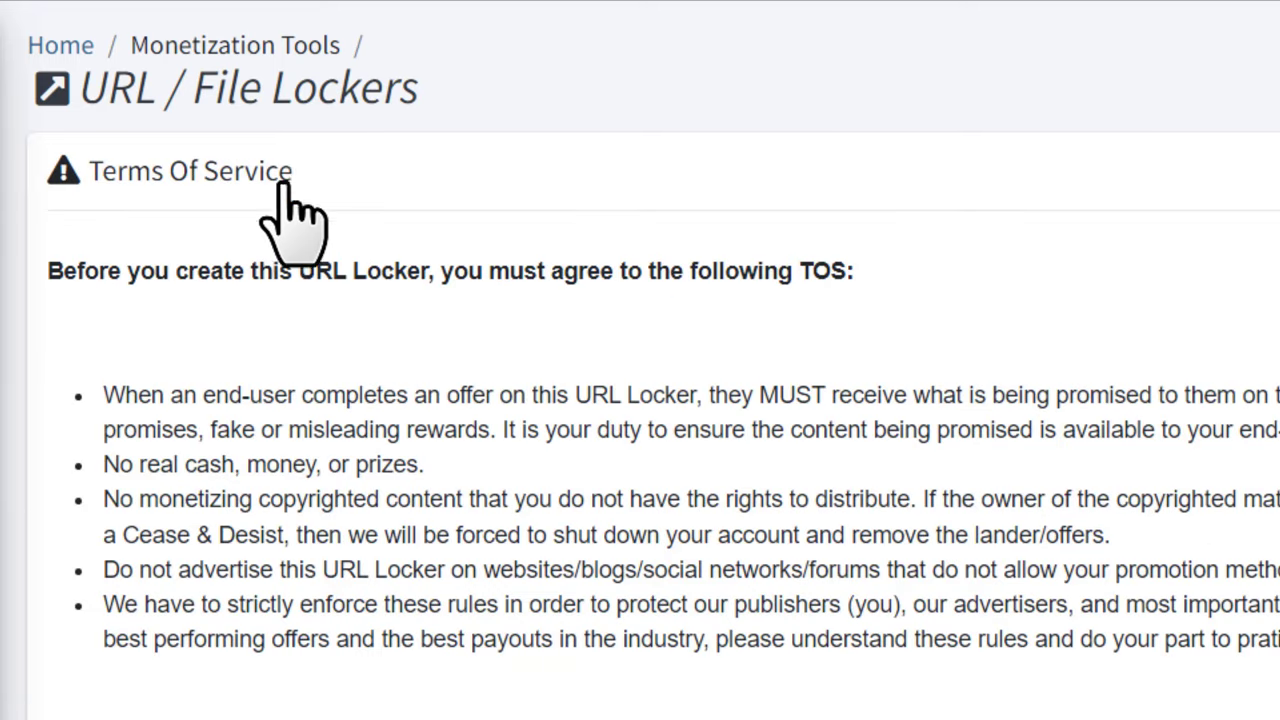
scroll(229, 463, "down", 4)
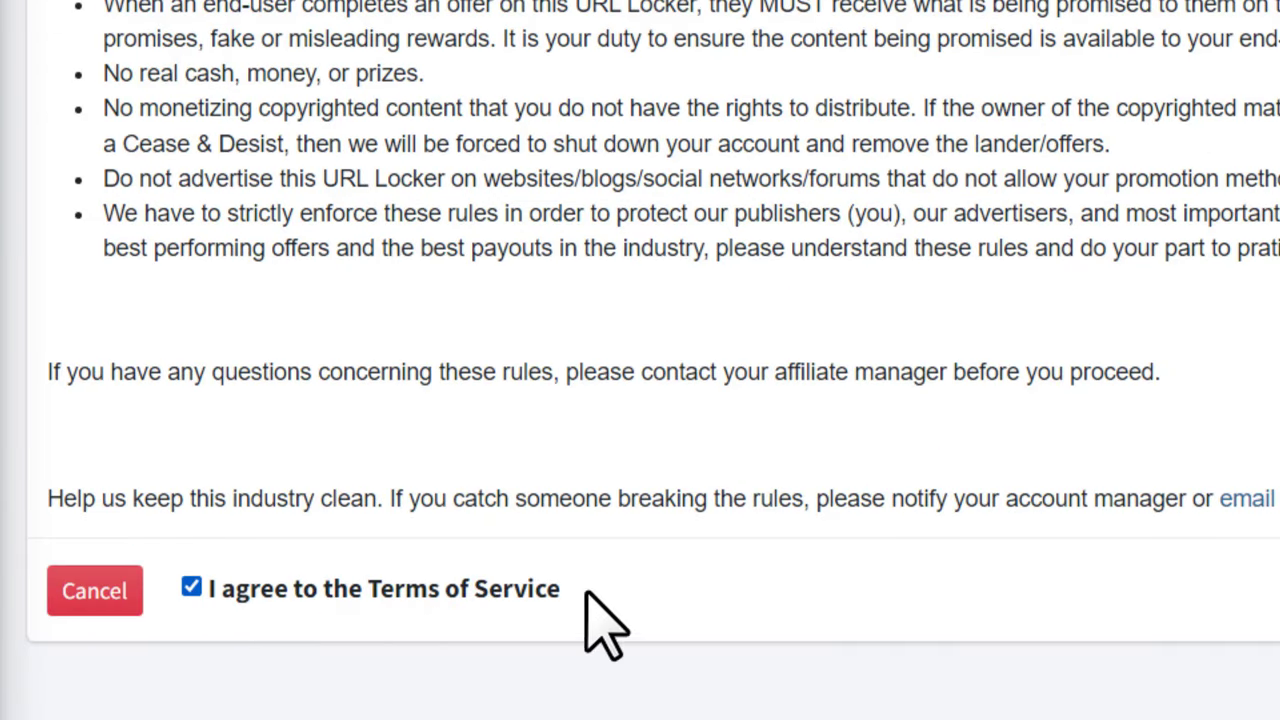
left_click(1160, 590)
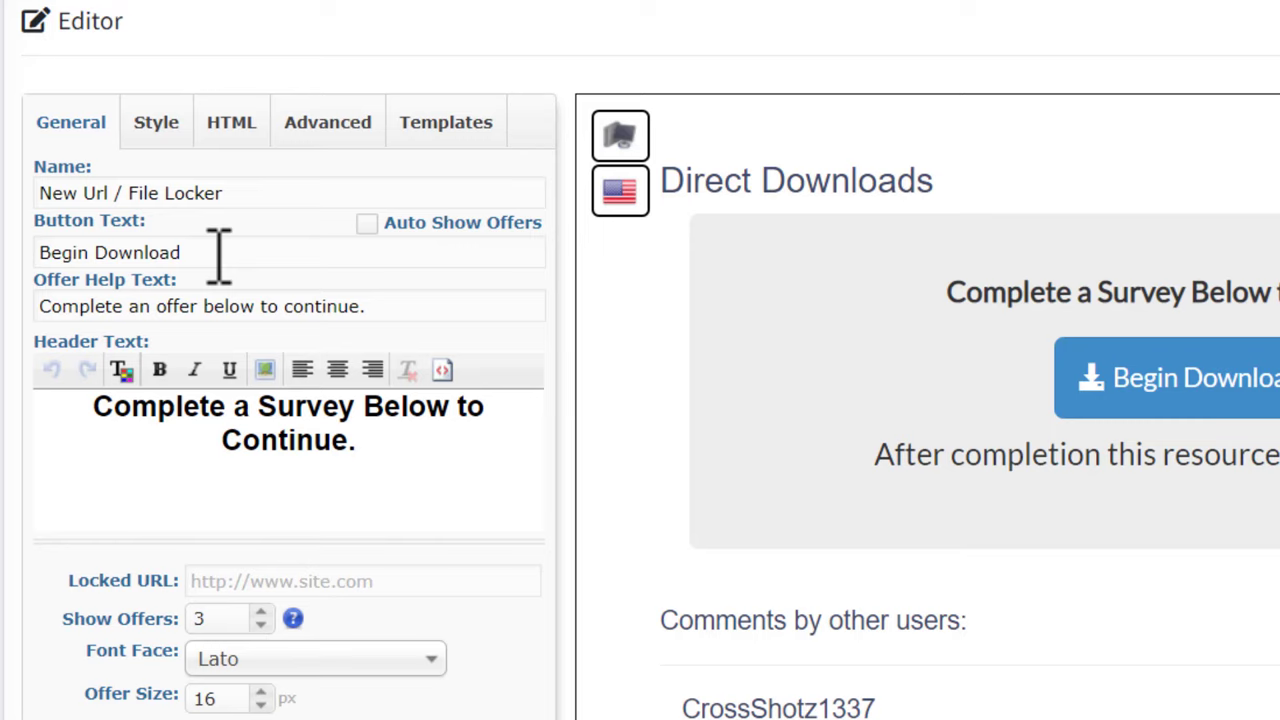
Switch the locker page to the Human Verification template
left_click(440, 126)
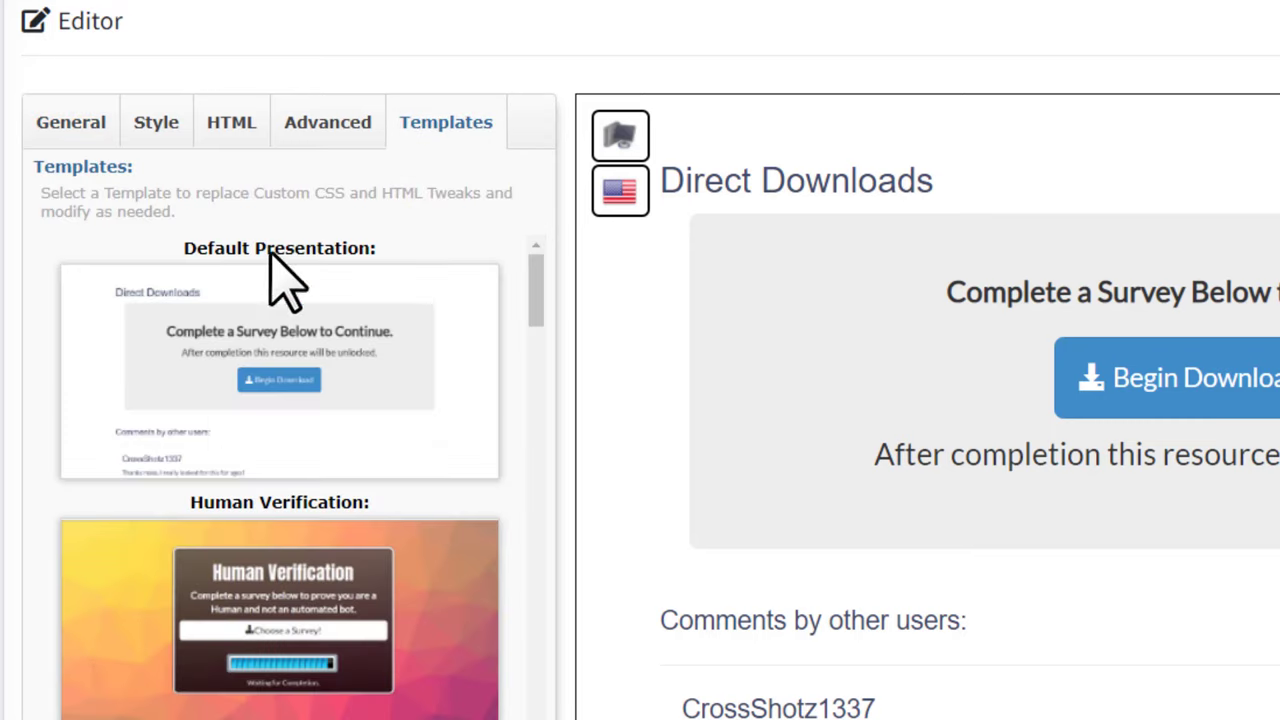
scroll(283, 285, "down", 2)
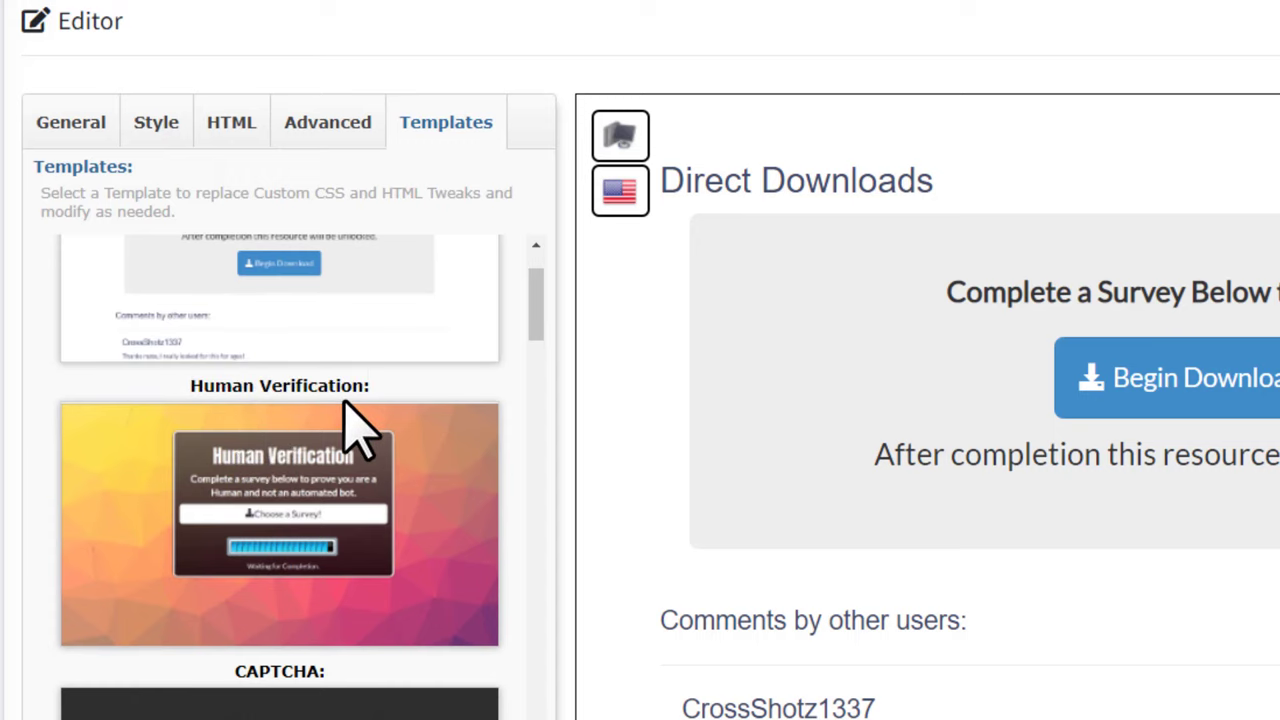
left_click(286, 522)
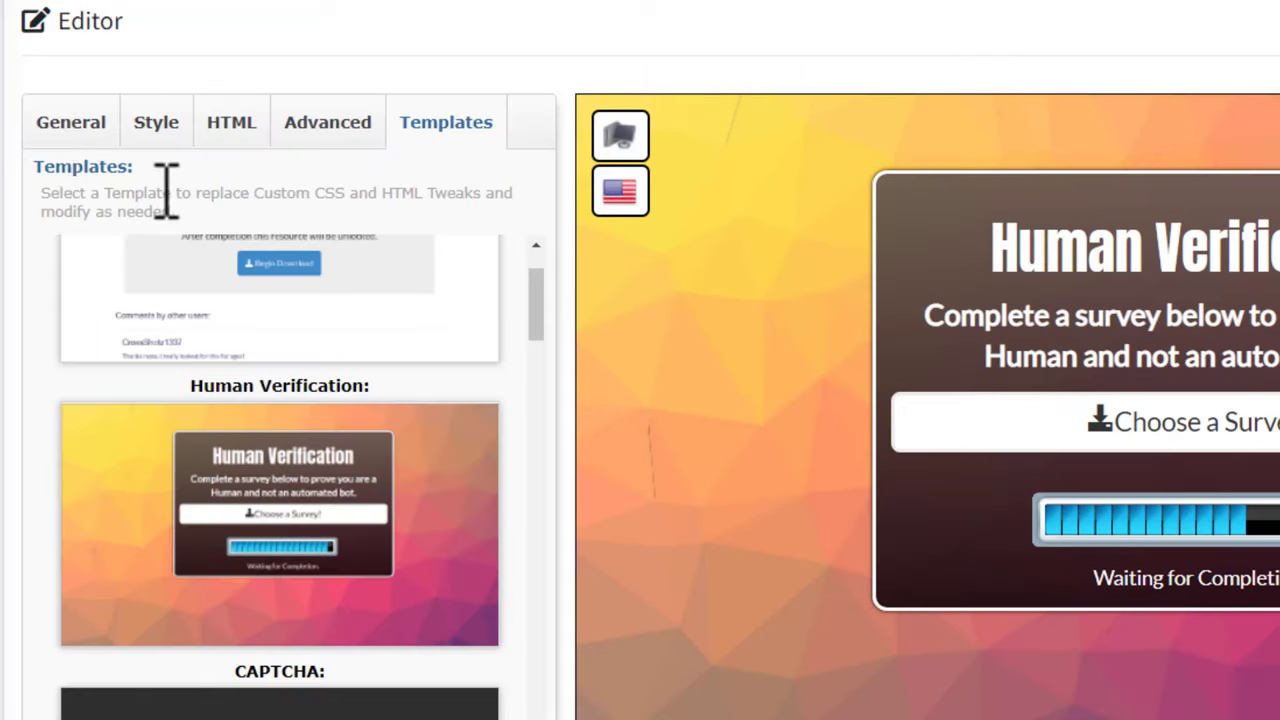
left_click(78, 128)
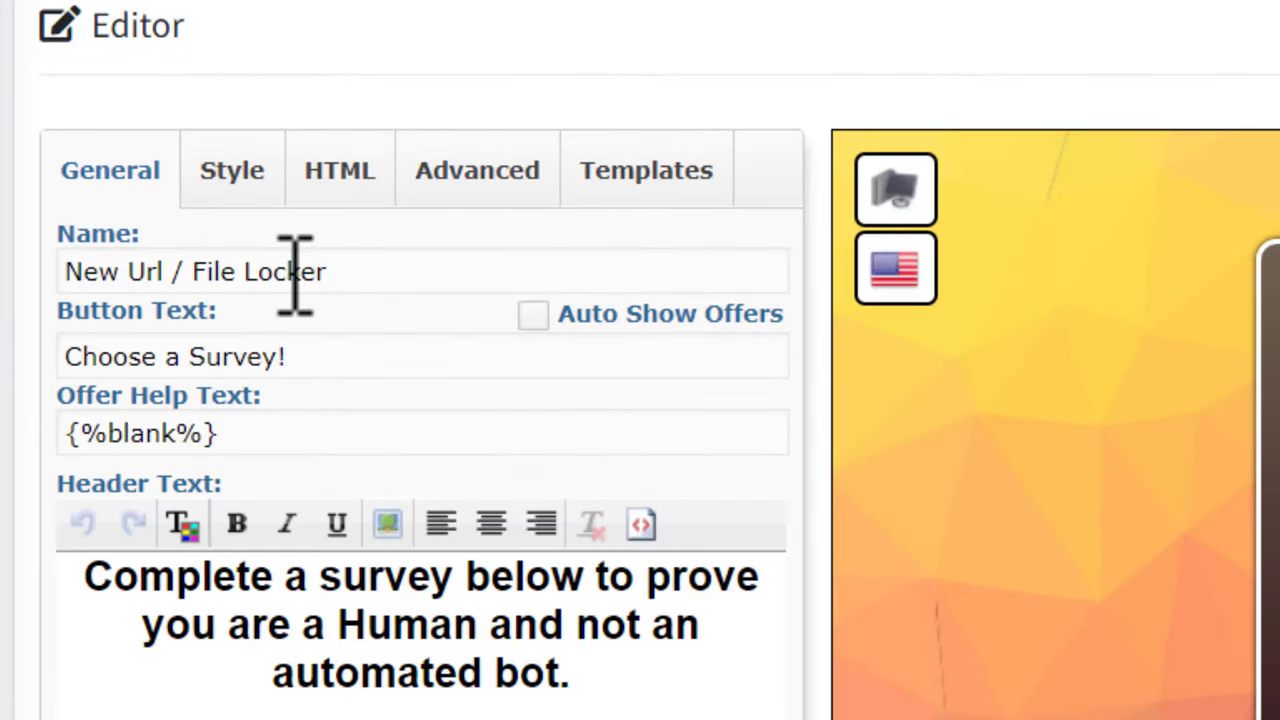
Name the locker 'Logo Sample' and paste the Google Drive folder link as its Locked URL
left_click_drag(380, 272, 86, 260)
type("Logo Sample")
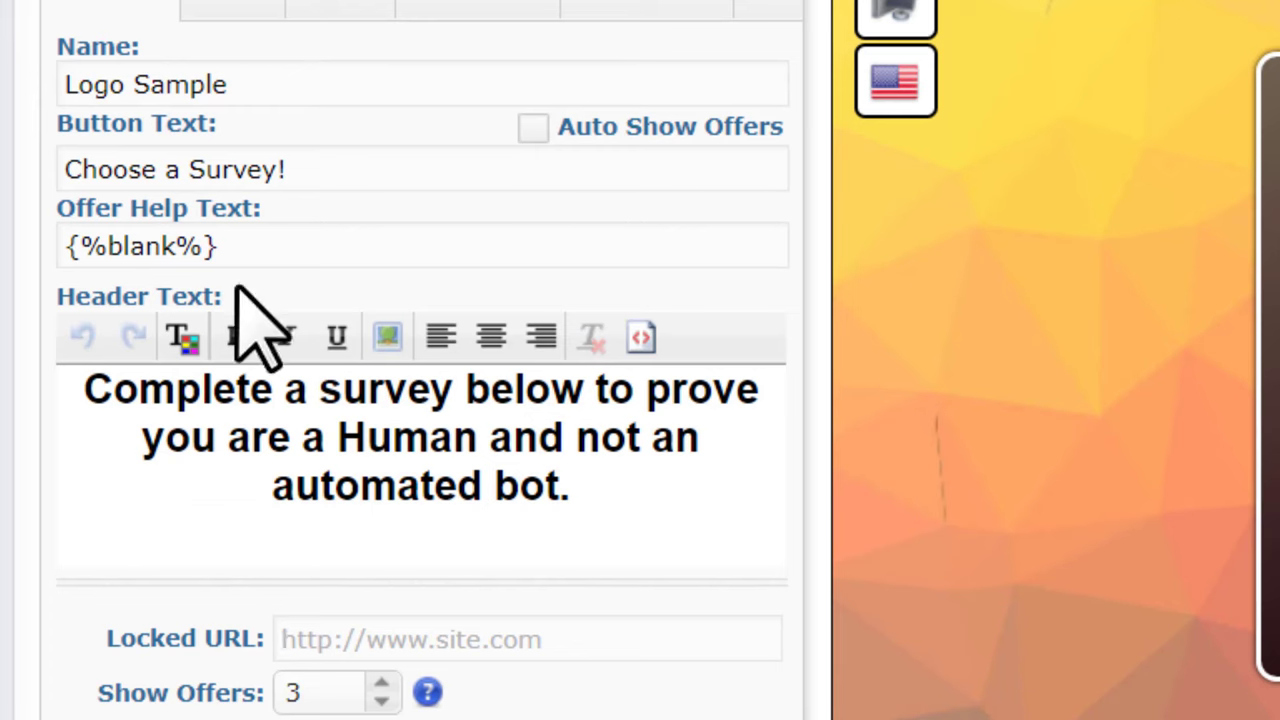
left_click(290, 338)
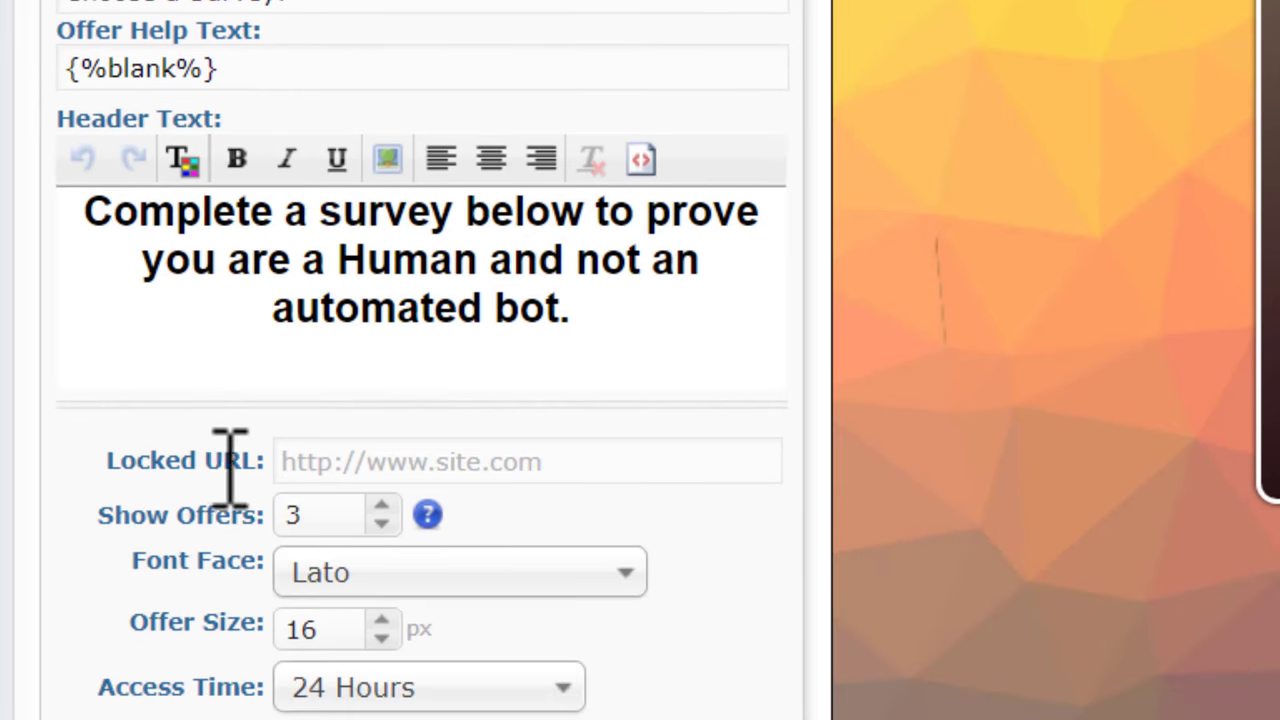
left_click_drag(300, 470, 265, 450)
left_click(264, 457)
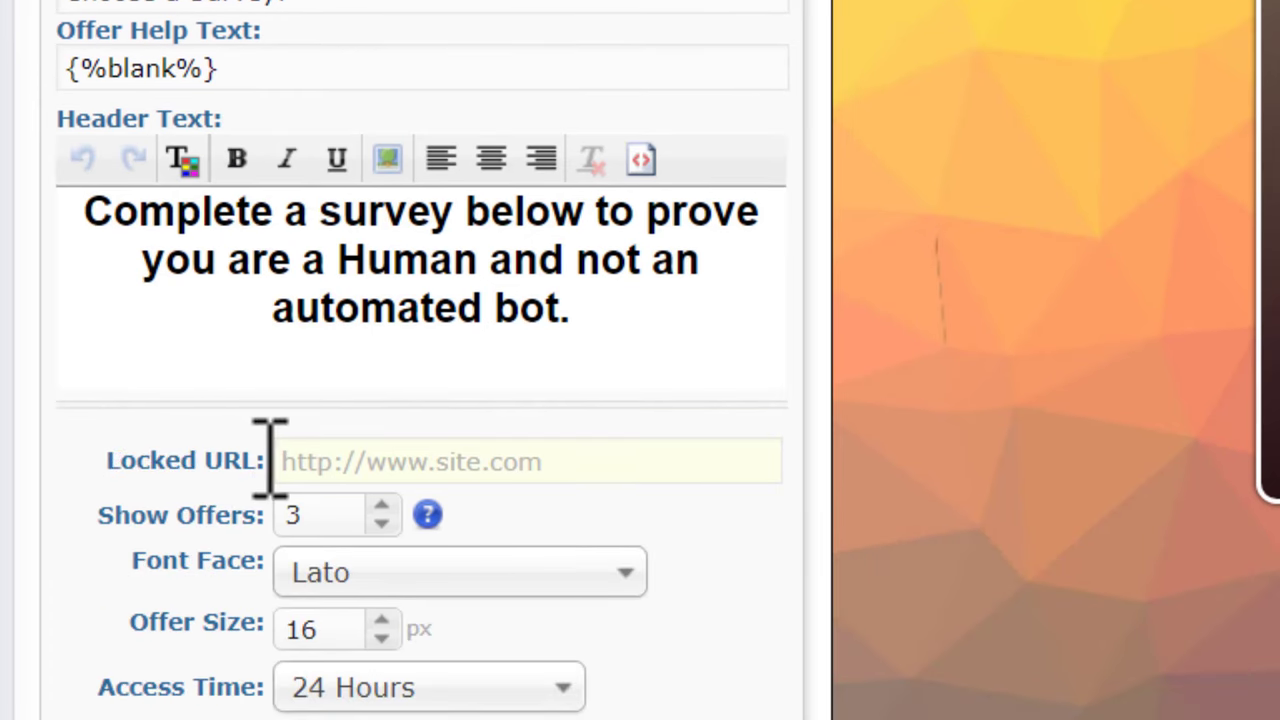
key("ctrl+v")
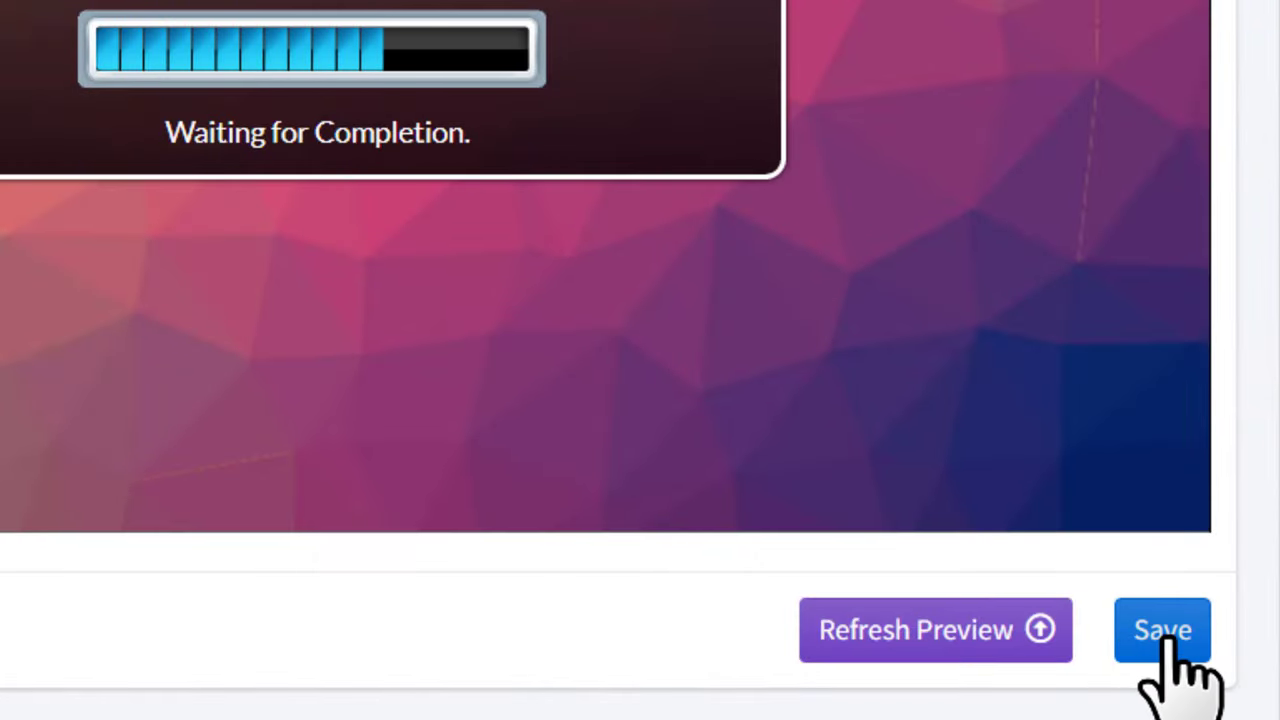
Save the Logo Sample locker and copy its generated optilinklock.com link
left_click(1167, 635)
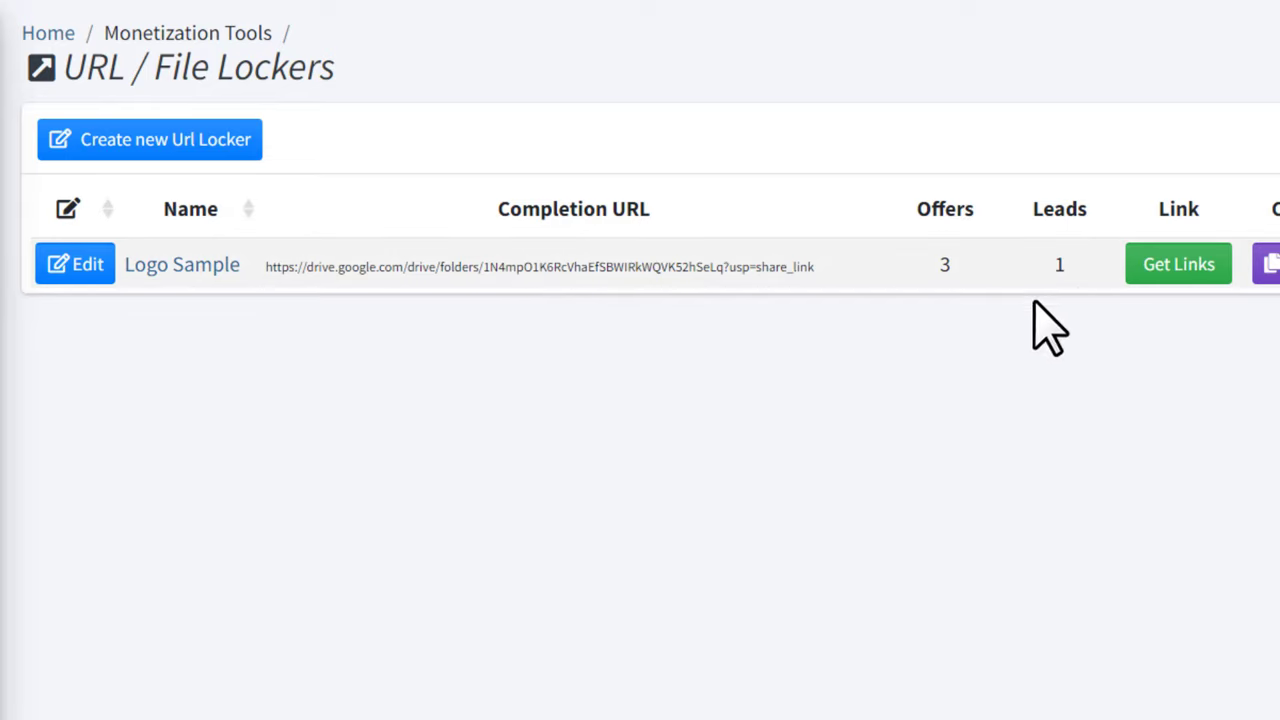
left_click(1172, 263)
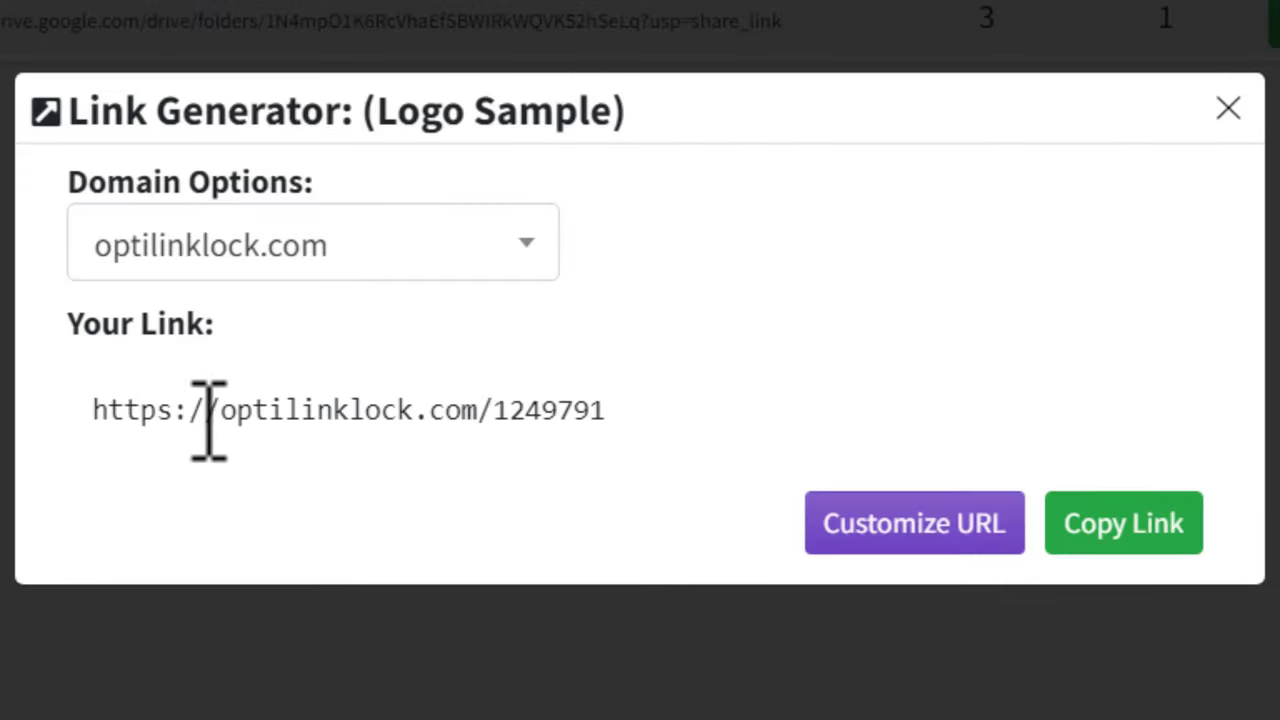
left_click_drag(660, 415, 88, 415)
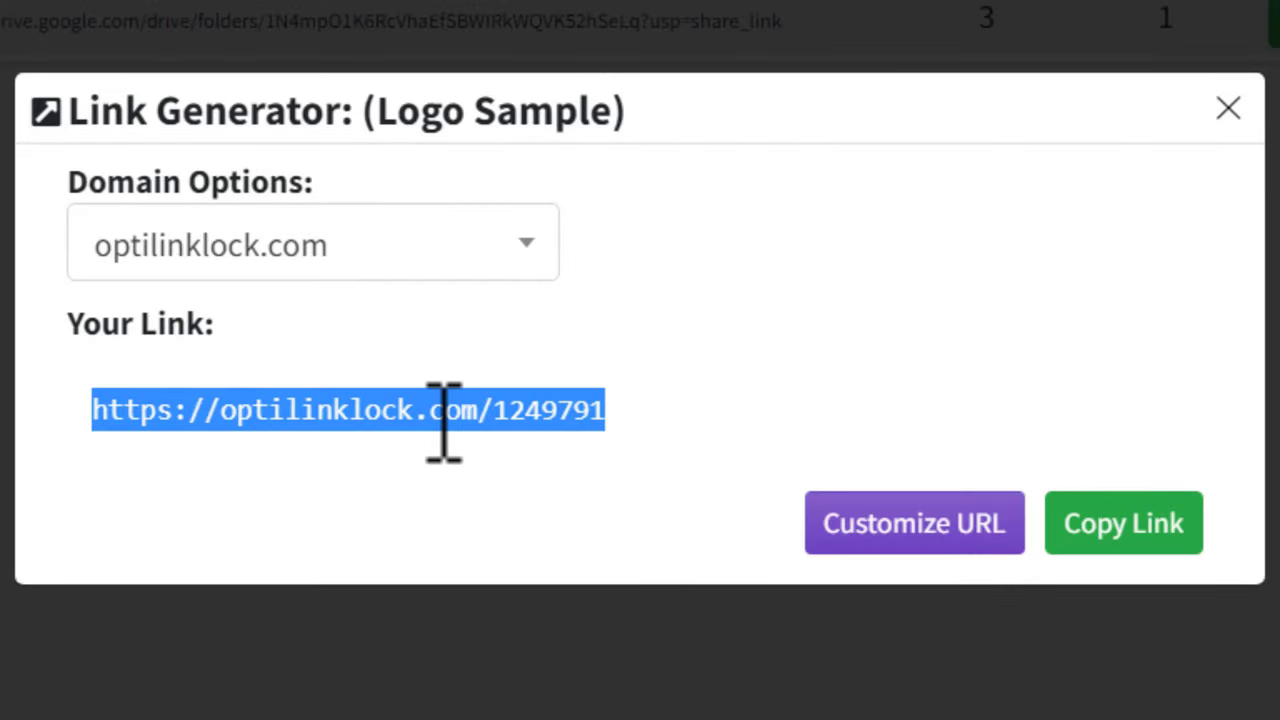
left_click_drag(668, 411, 76, 408)
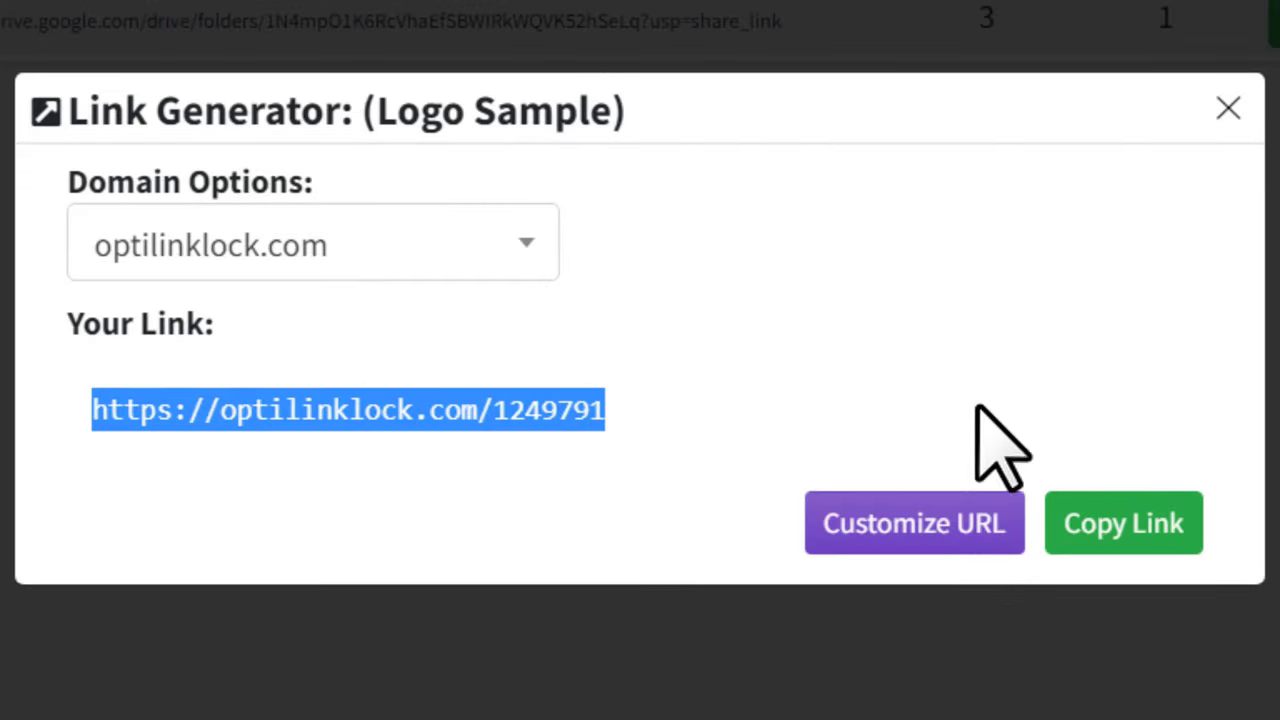
left_click(1125, 525)
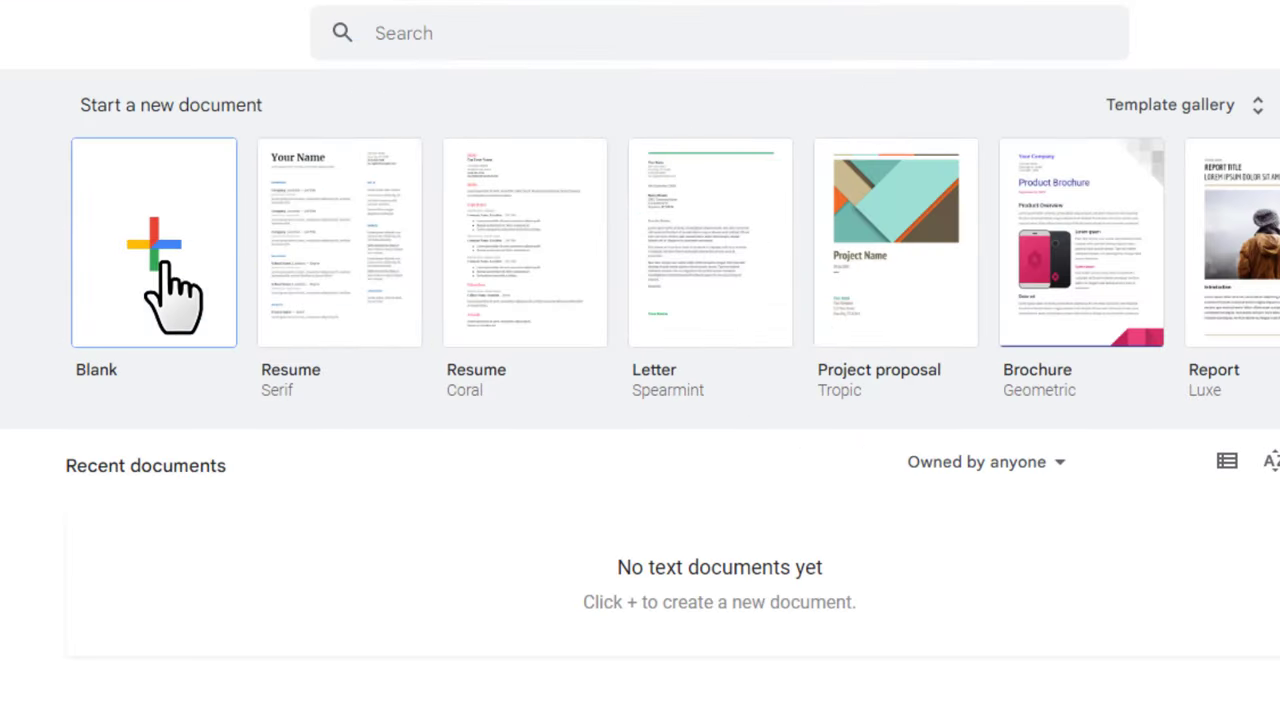
Start a blank document and make its first line bold at 20 pt
left_click(305, 200)
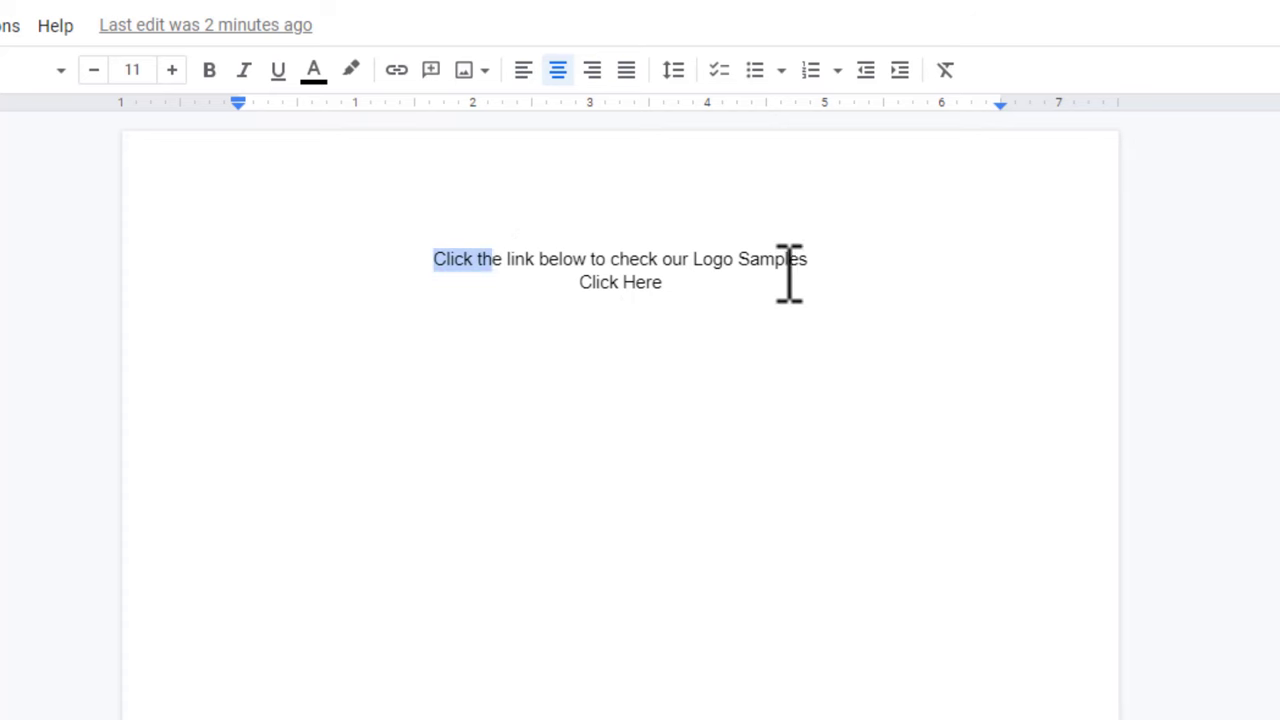
left_click_drag(790, 272, 851, 272)
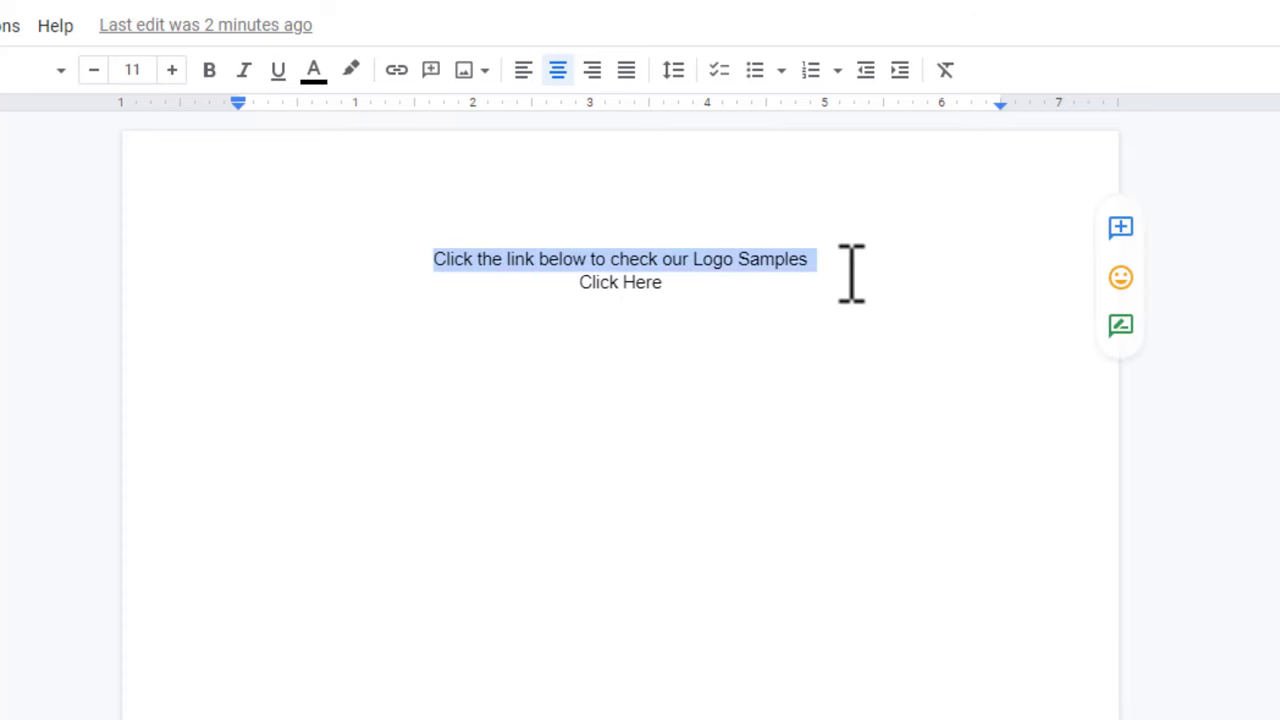
left_click(170, 70)
left_click(170, 70)
left_click(170, 70)
left_click(170, 70)
left_click(170, 70)
left_click(170, 70)
left_click(170, 70)
left_click(170, 70)
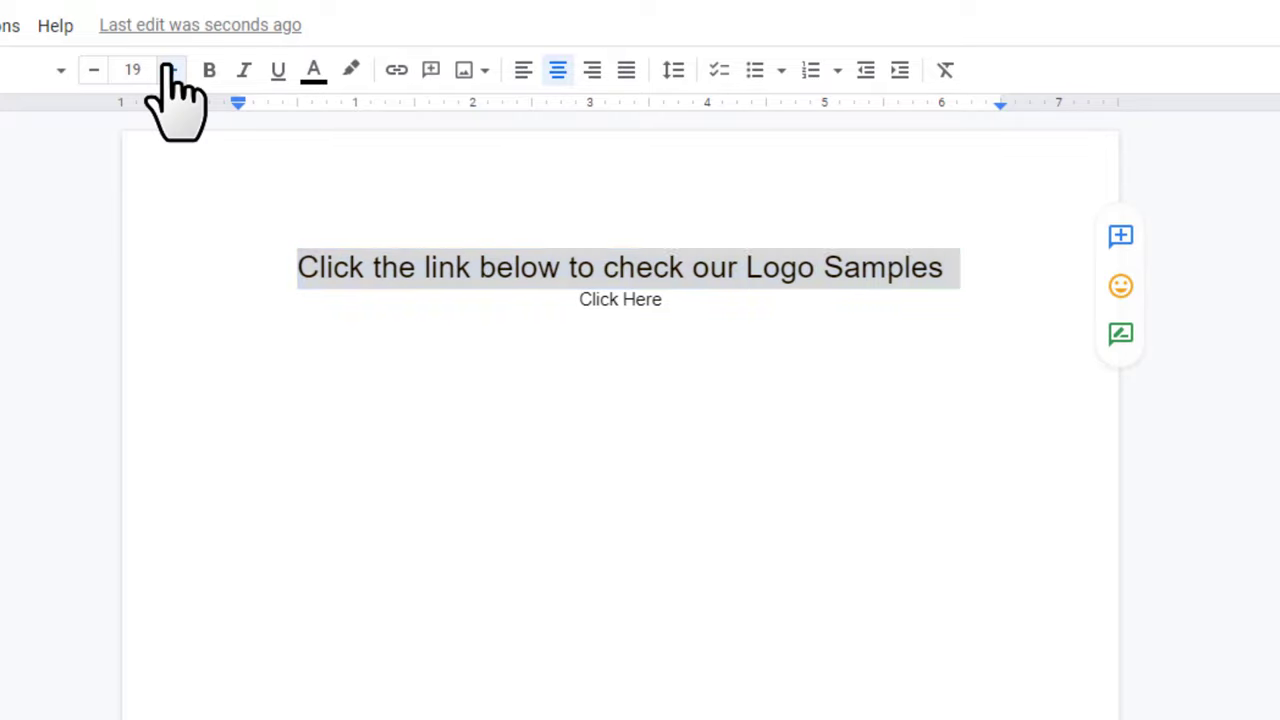
left_click(170, 70)
left_click(209, 70)
left_click(543, 300)
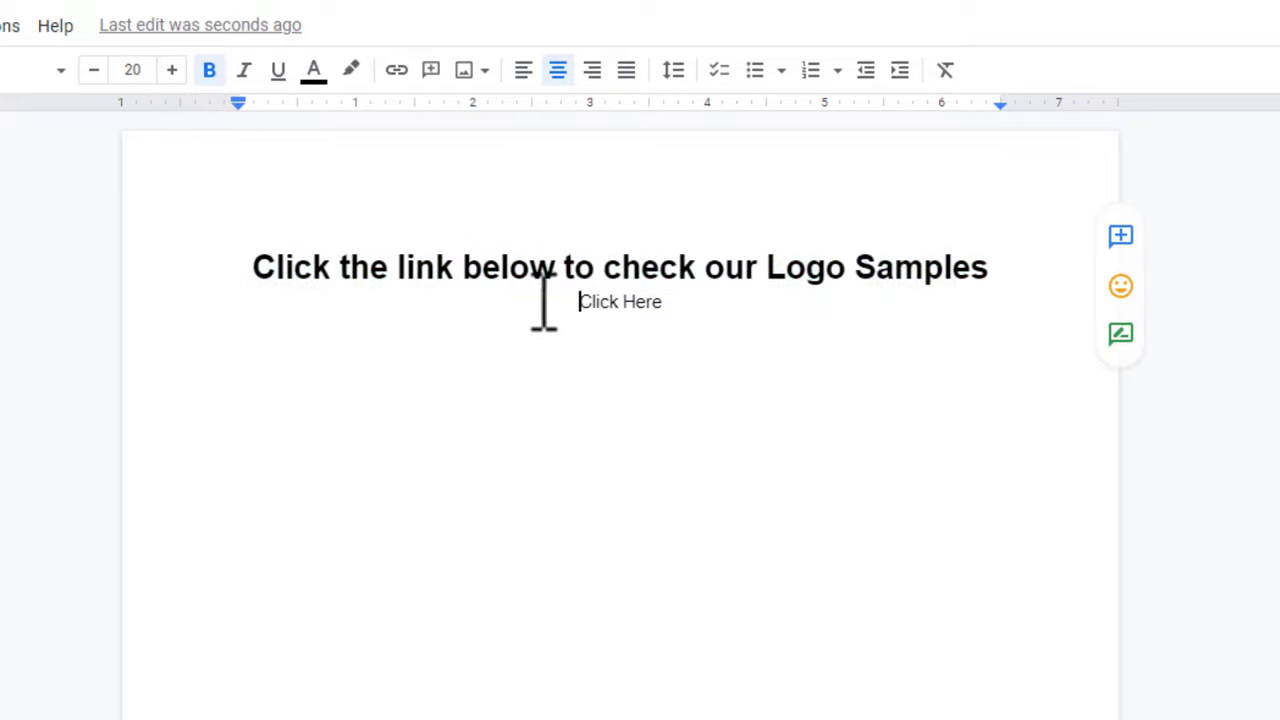
Hyperlink 'Click Here' to the copied optilinklock.com locker URL
left_click_drag(543, 300, 673, 315)
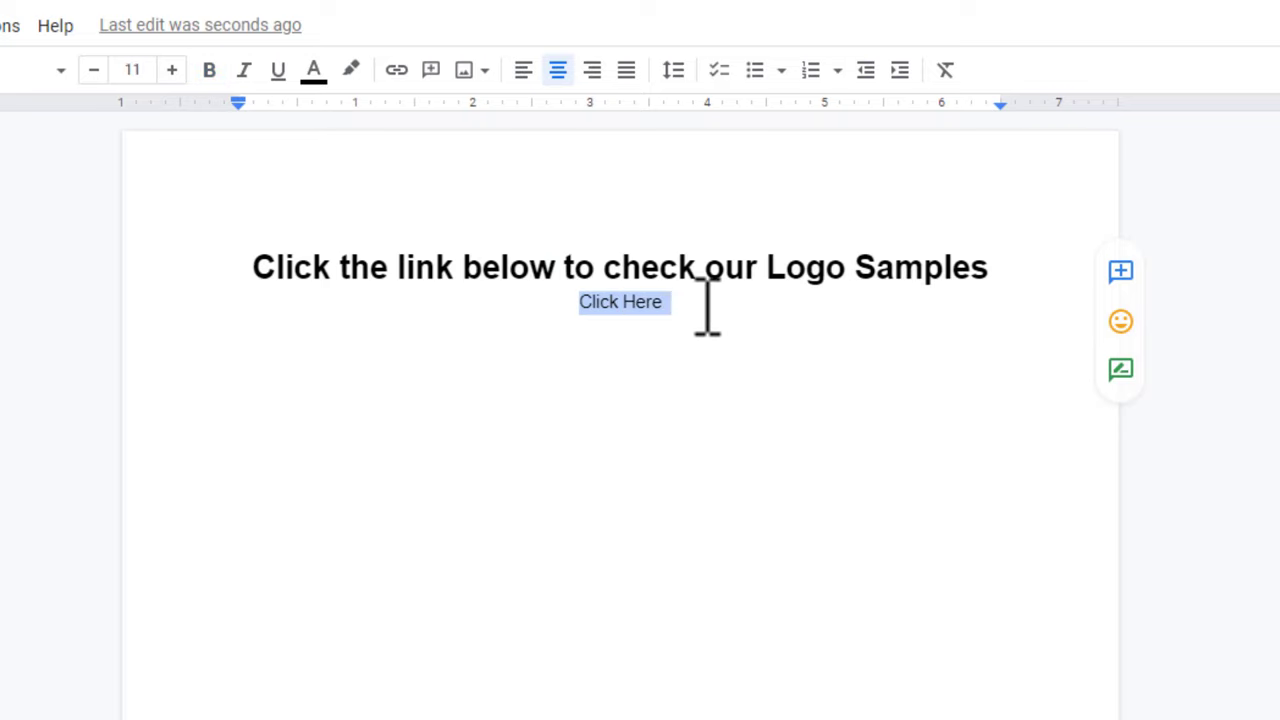
left_click(397, 72)
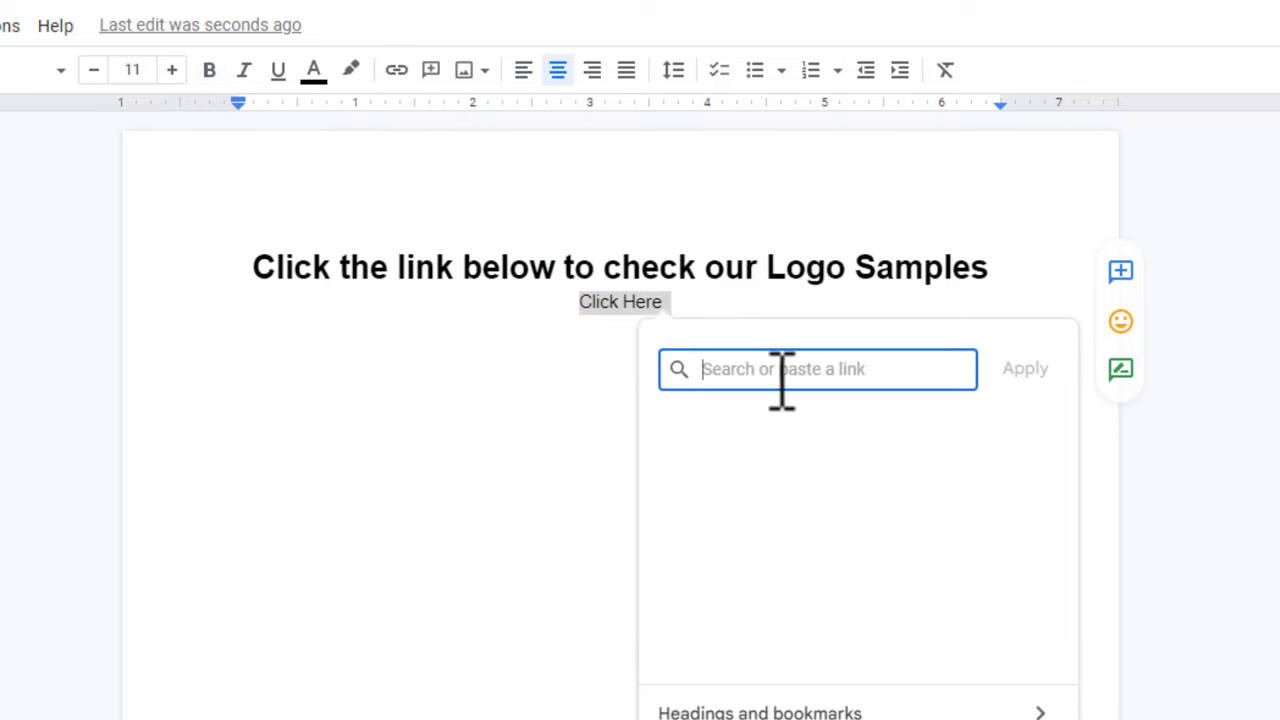
key("ctrl+v")
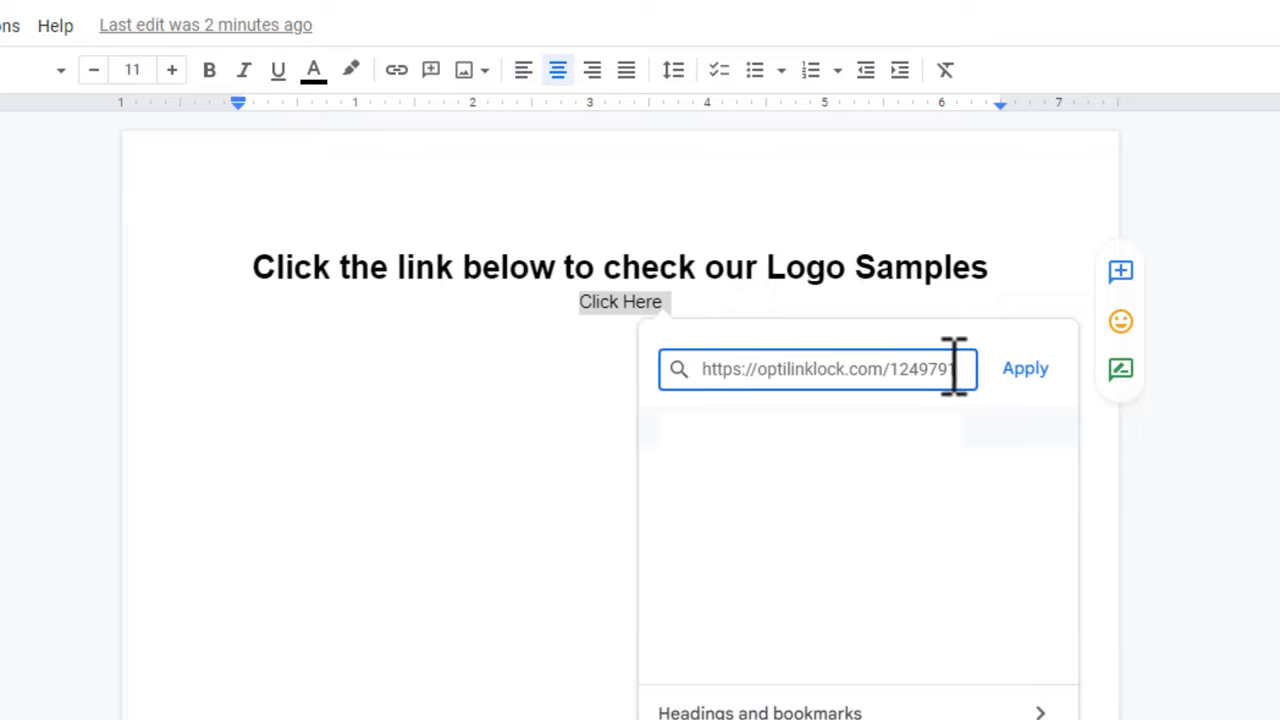
left_click(1030, 372)
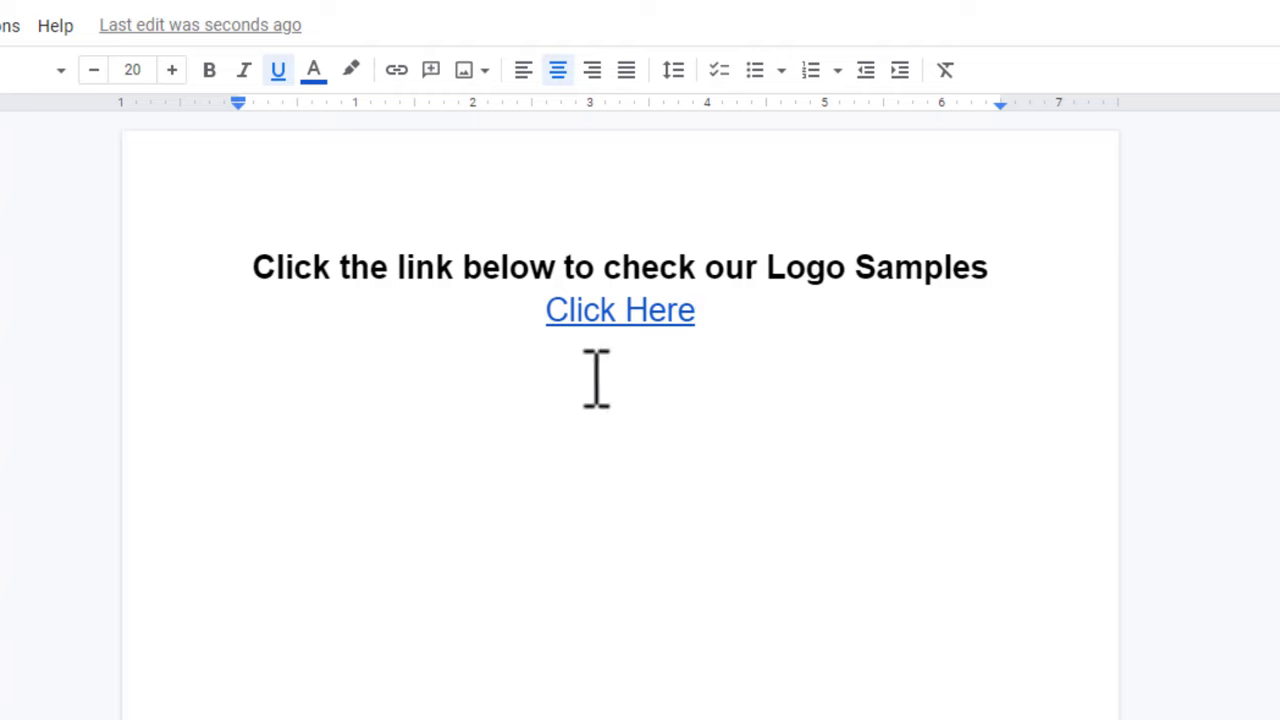
left_click(135, 77)
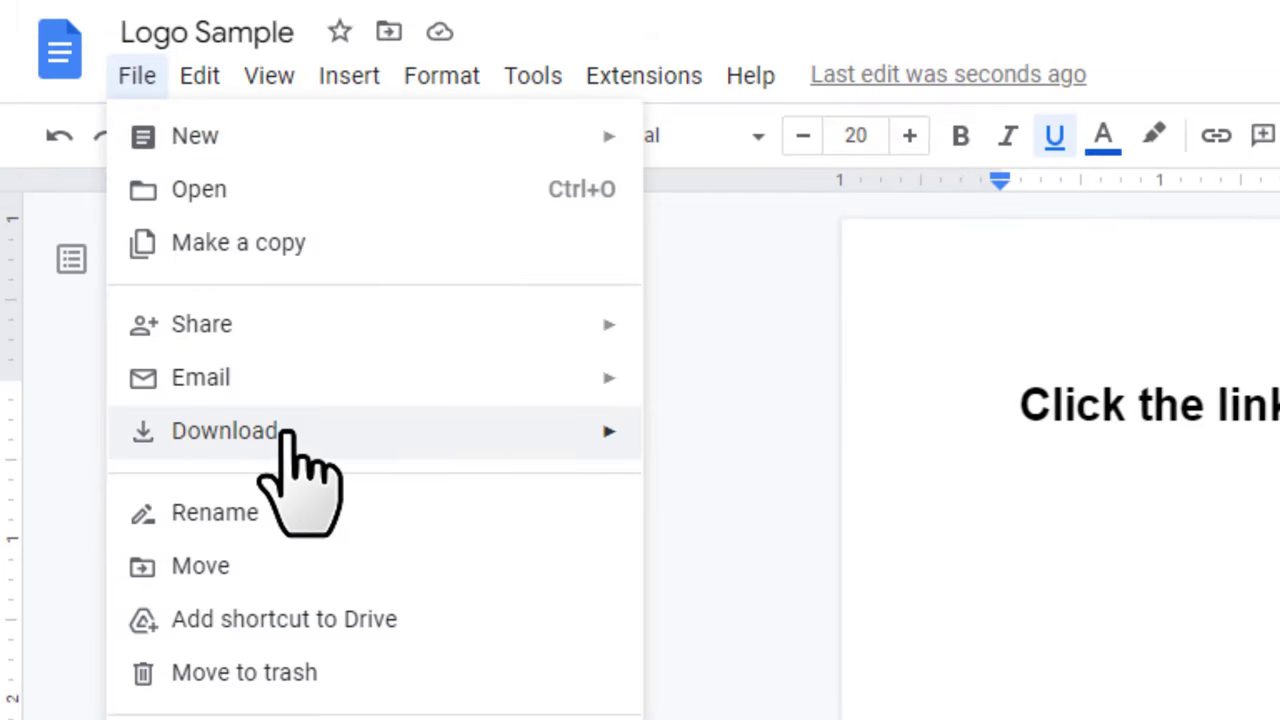
Download the Google Doc as Logo Sample.pdf and open it in Chrome's PDF viewer
mouse_move(289, 433)
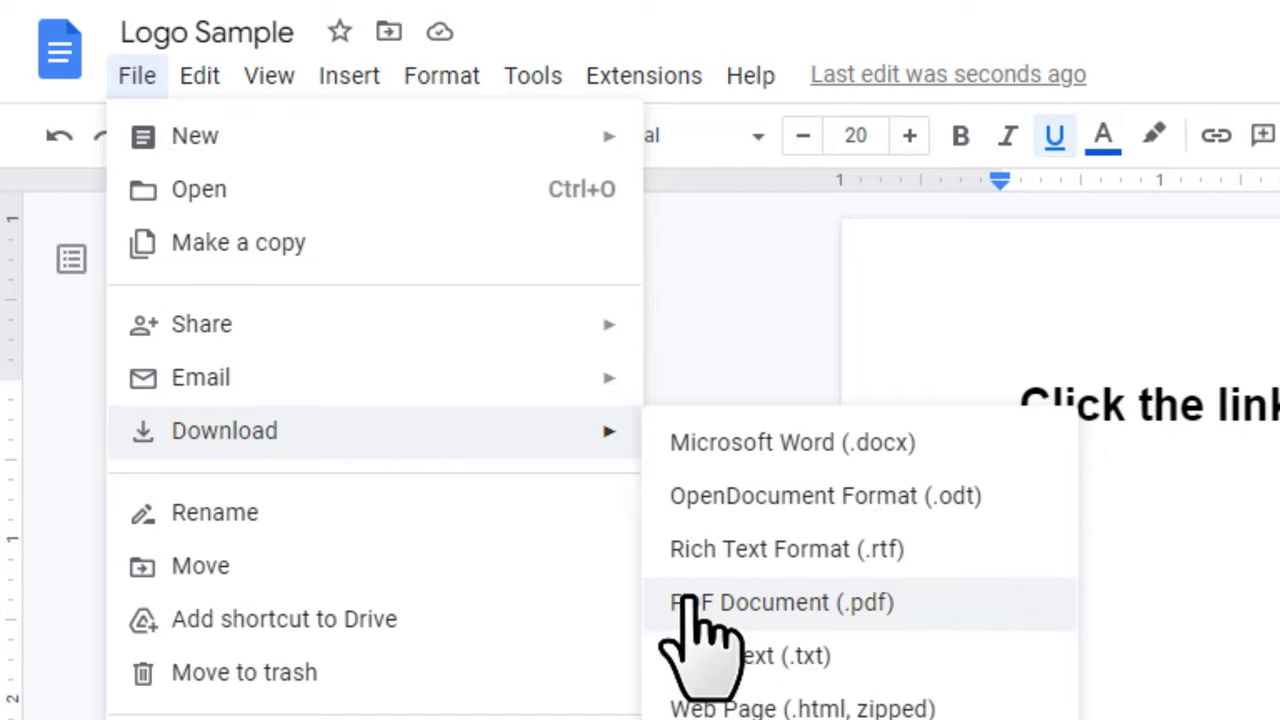
left_click(766, 602)
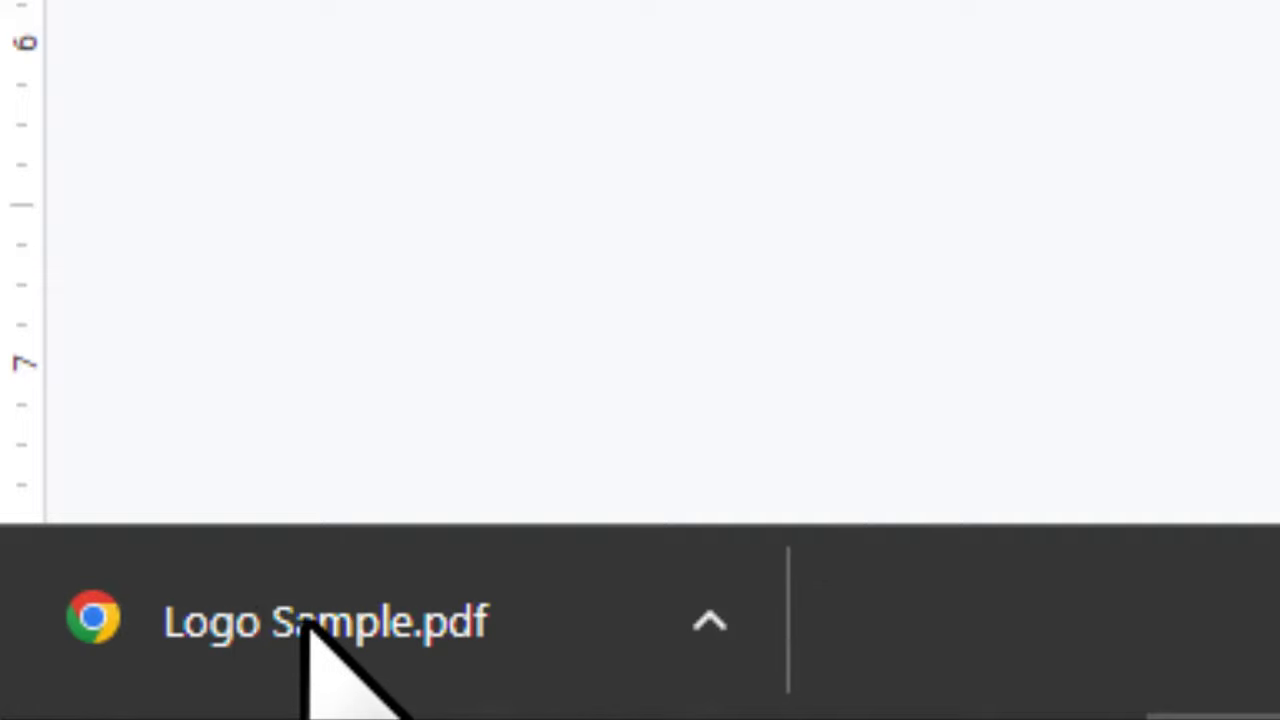
left_click(403, 612)
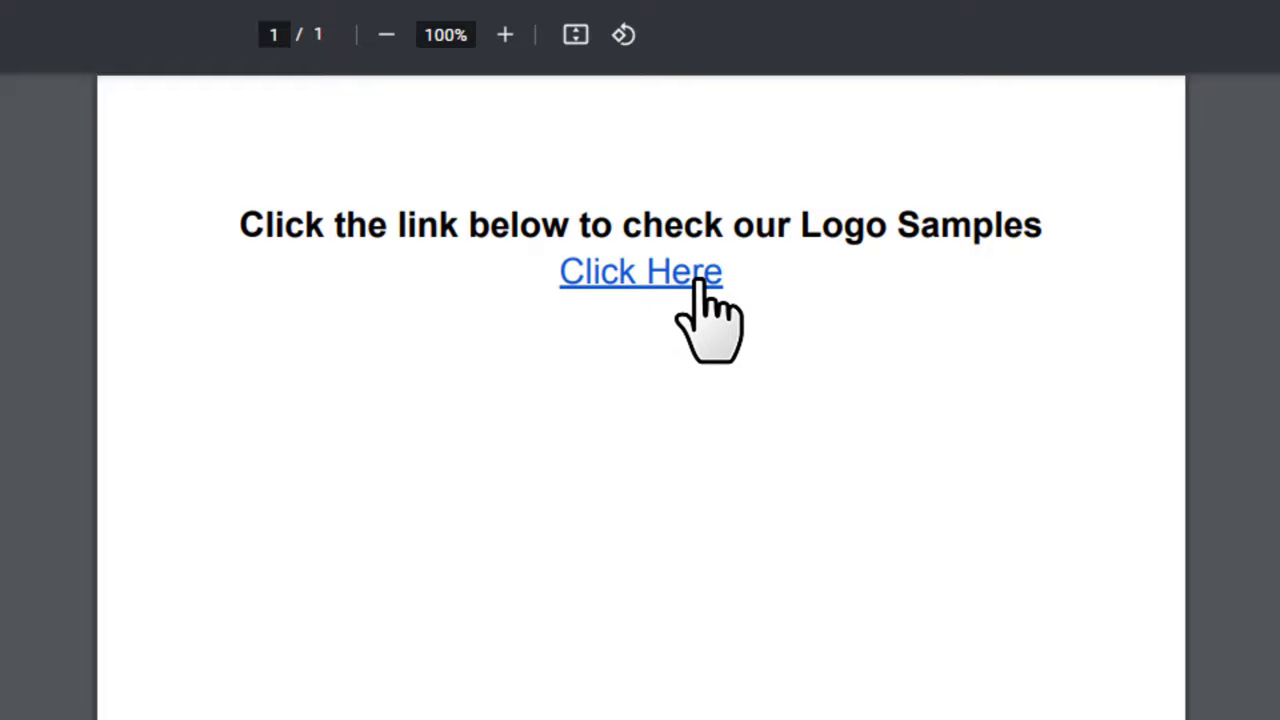
Follow the PDF's Click Here link to the Human Verification locker and expand its three survey offers
left_click(627, 268)
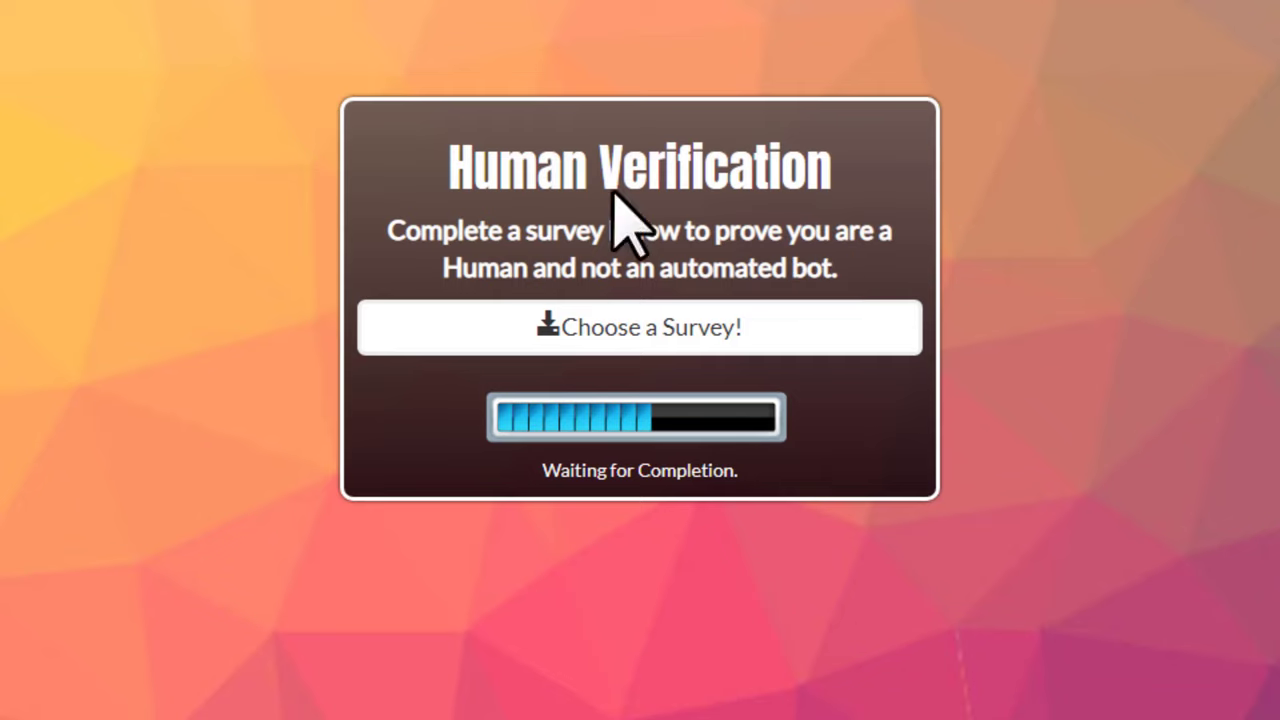
left_click_drag(442, 182, 811, 151)
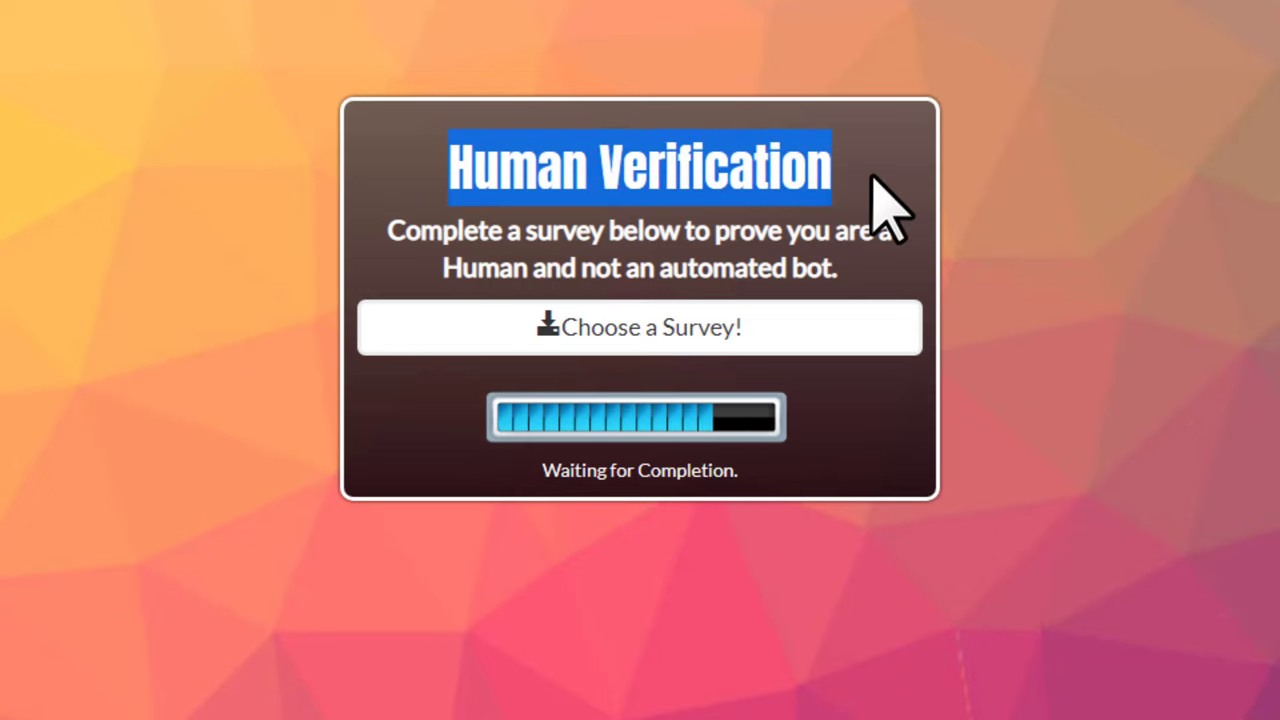
left_click(466, 226)
left_click_drag(388, 230, 837, 282)
left_click(837, 286)
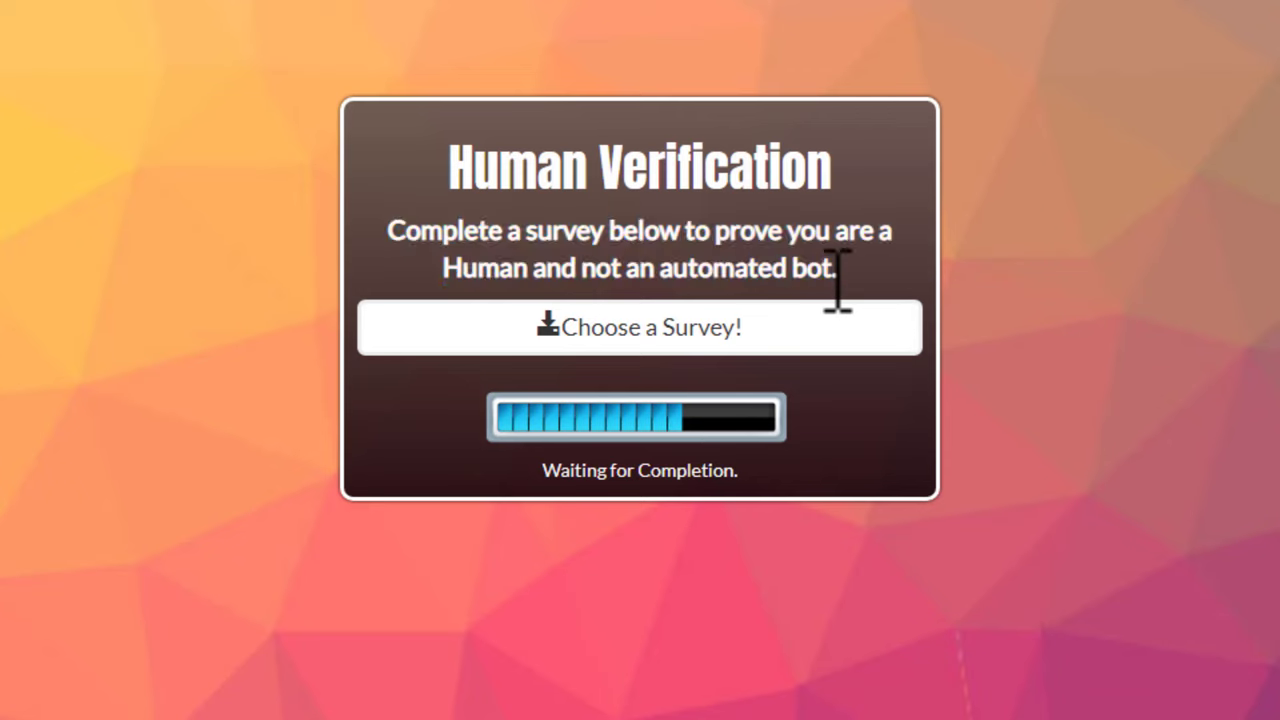
left_click(656, 332)
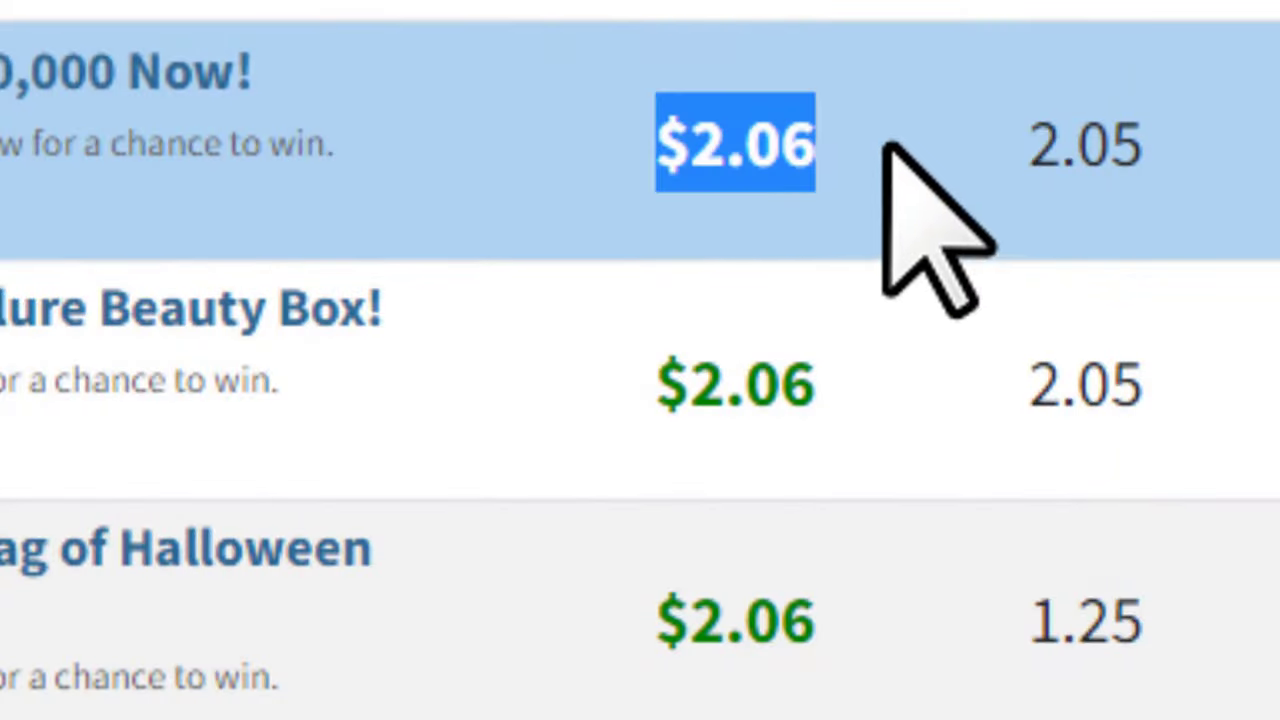
left_click(655, 385)
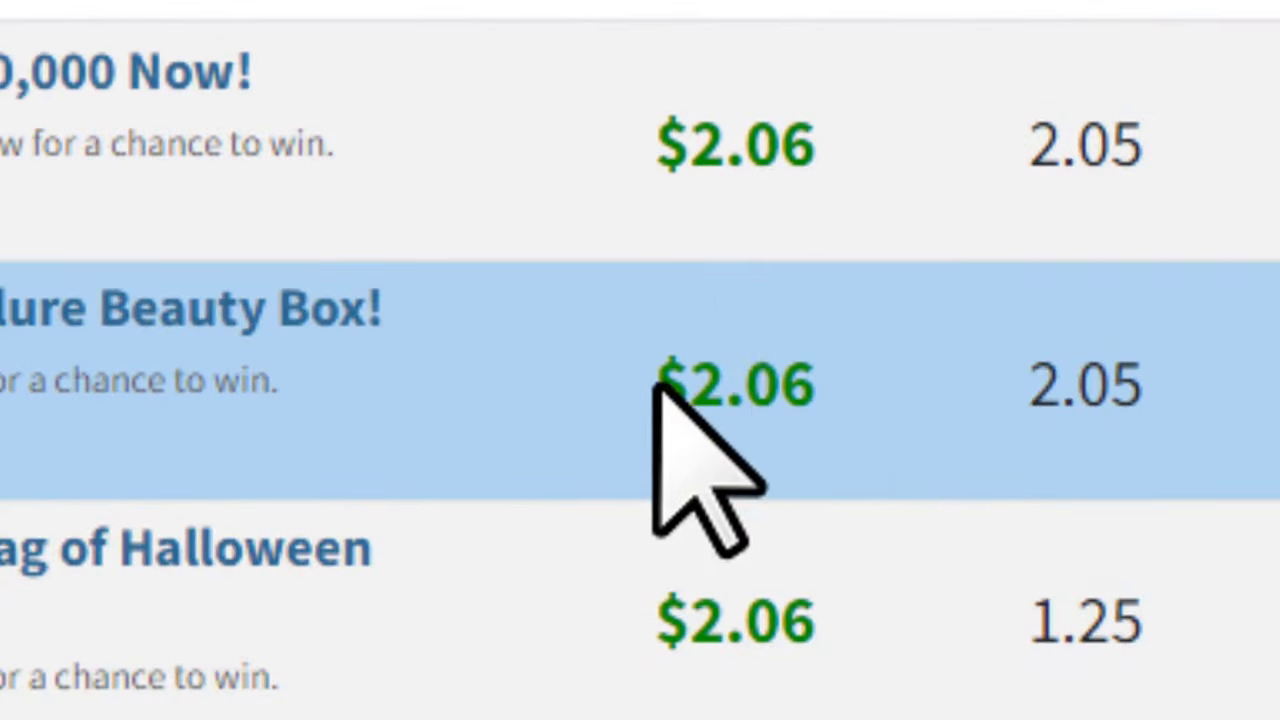
left_click_drag(655, 385, 849, 409)
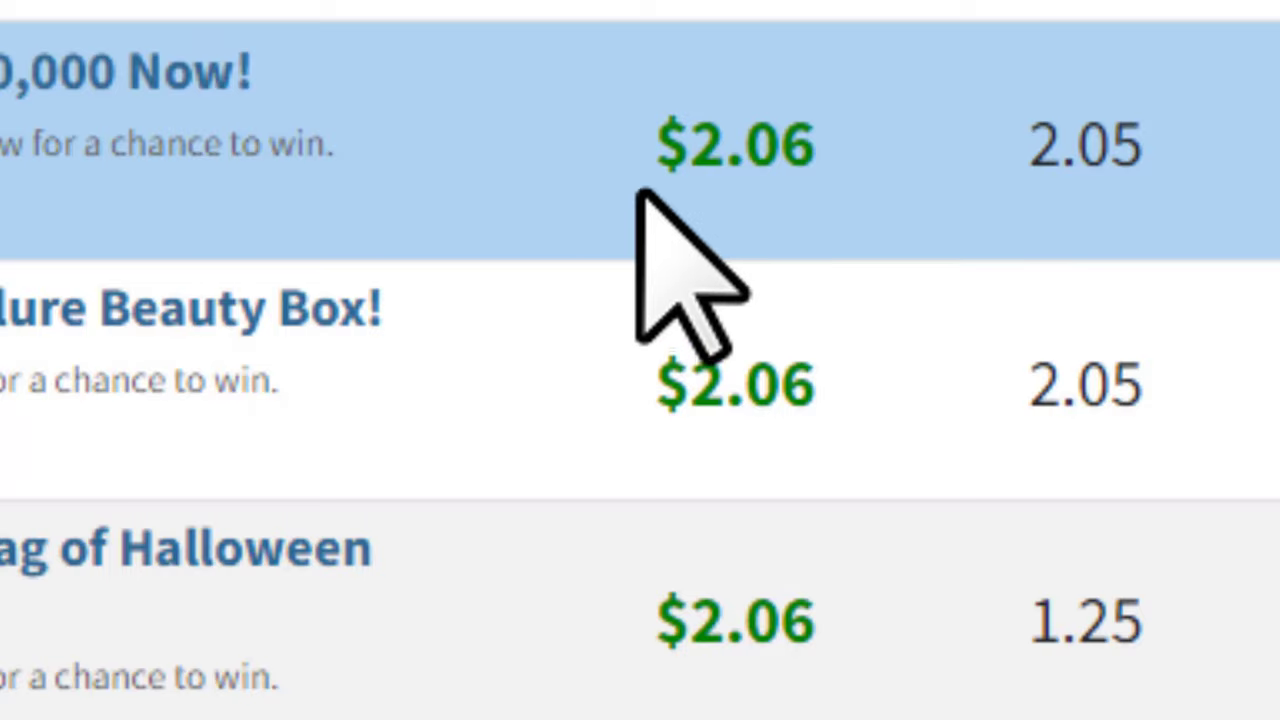
left_click_drag(645, 150, 830, 260)
left_click_drag(650, 385, 880, 386)
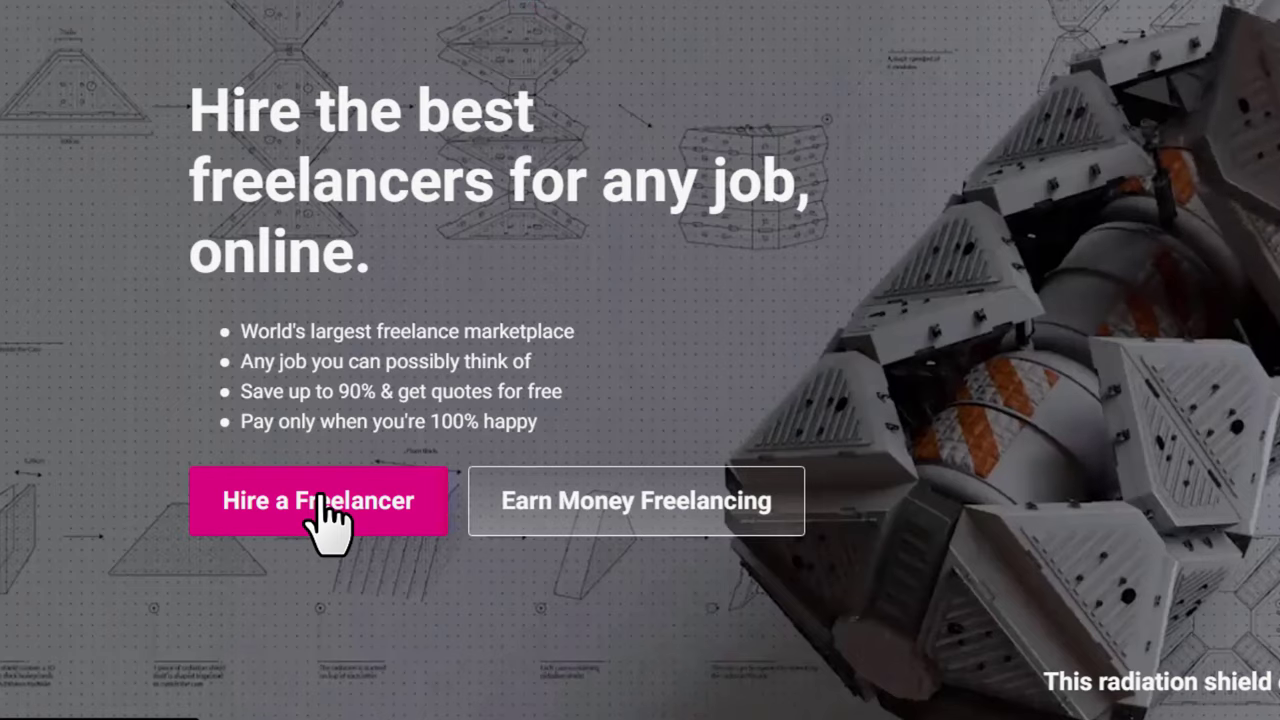
Start a new Hire a Freelancer project named 'Build us a logo'
left_click(322, 500)
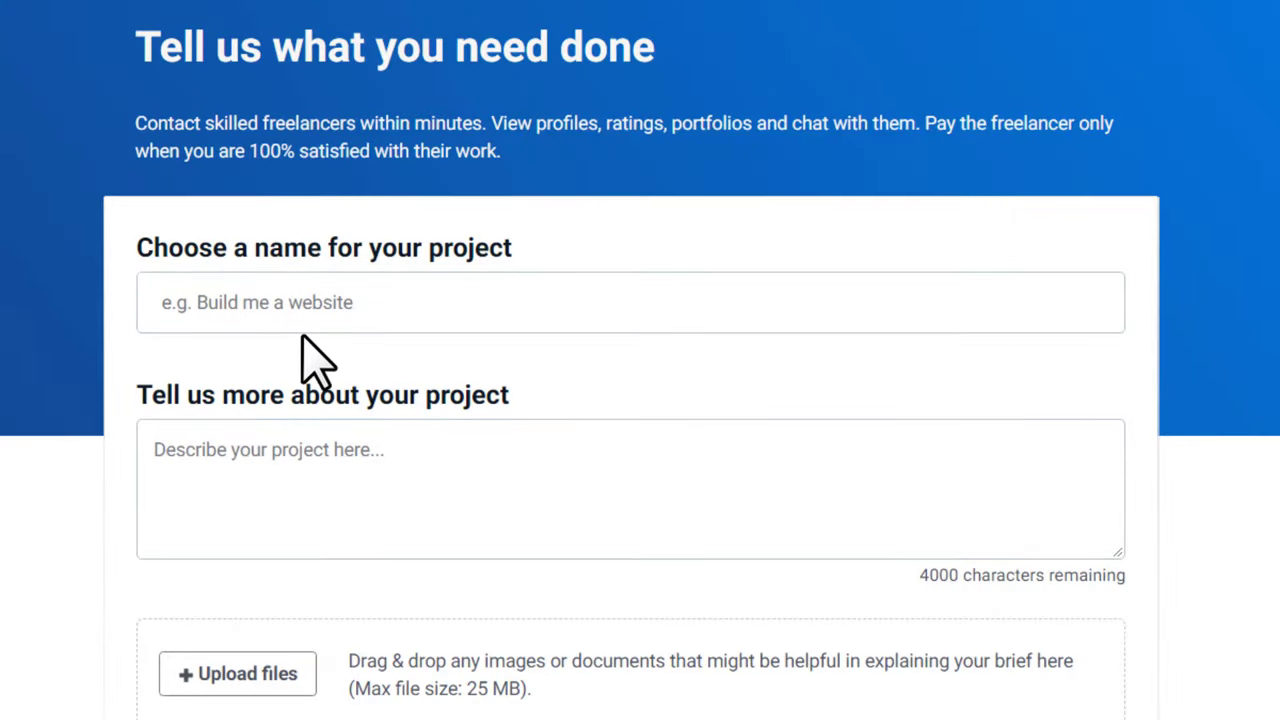
left_click(226, 285)
left_click_drag(136, 247, 402, 257)
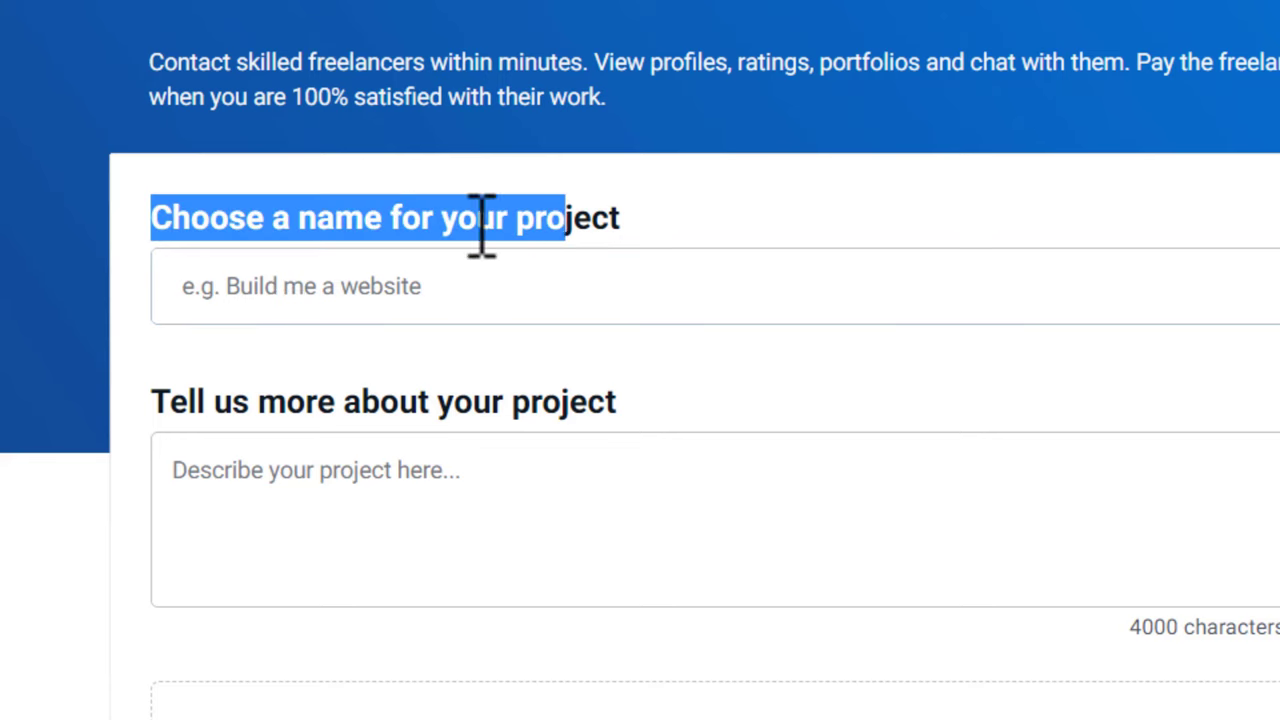
left_click_drag(483, 228, 634, 223)
left_click(268, 290)
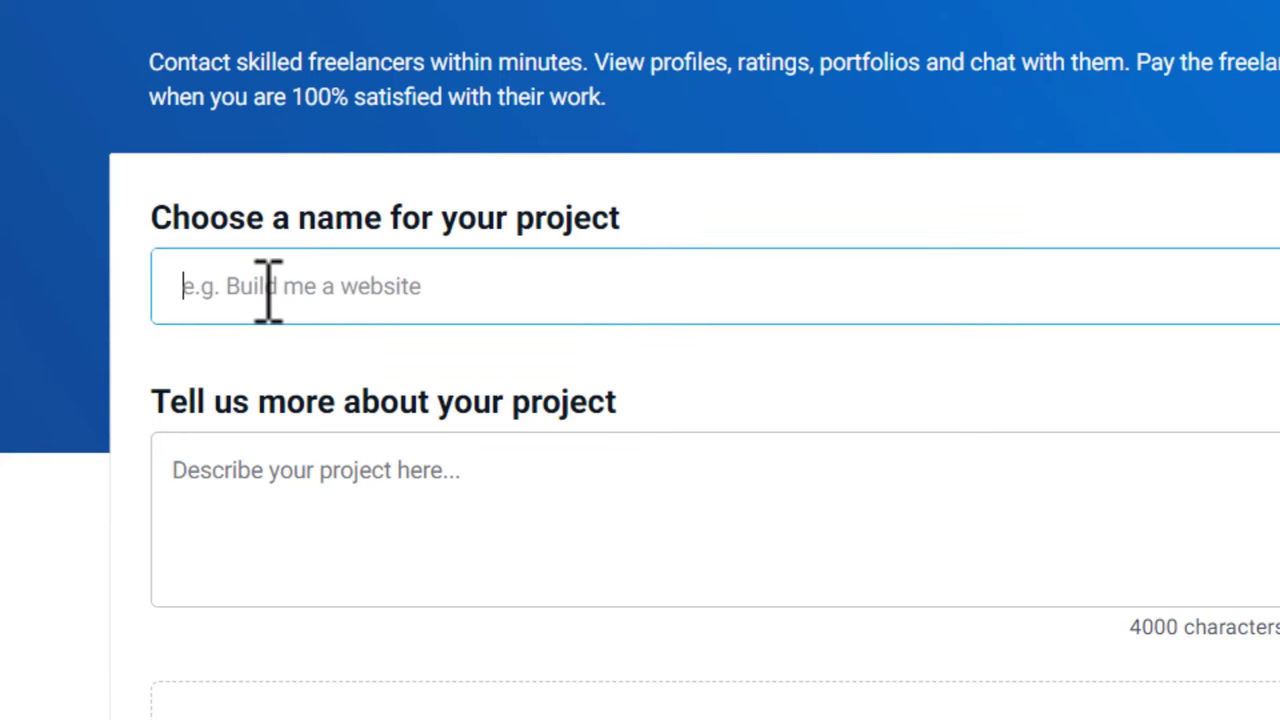
type("Build us a logo")
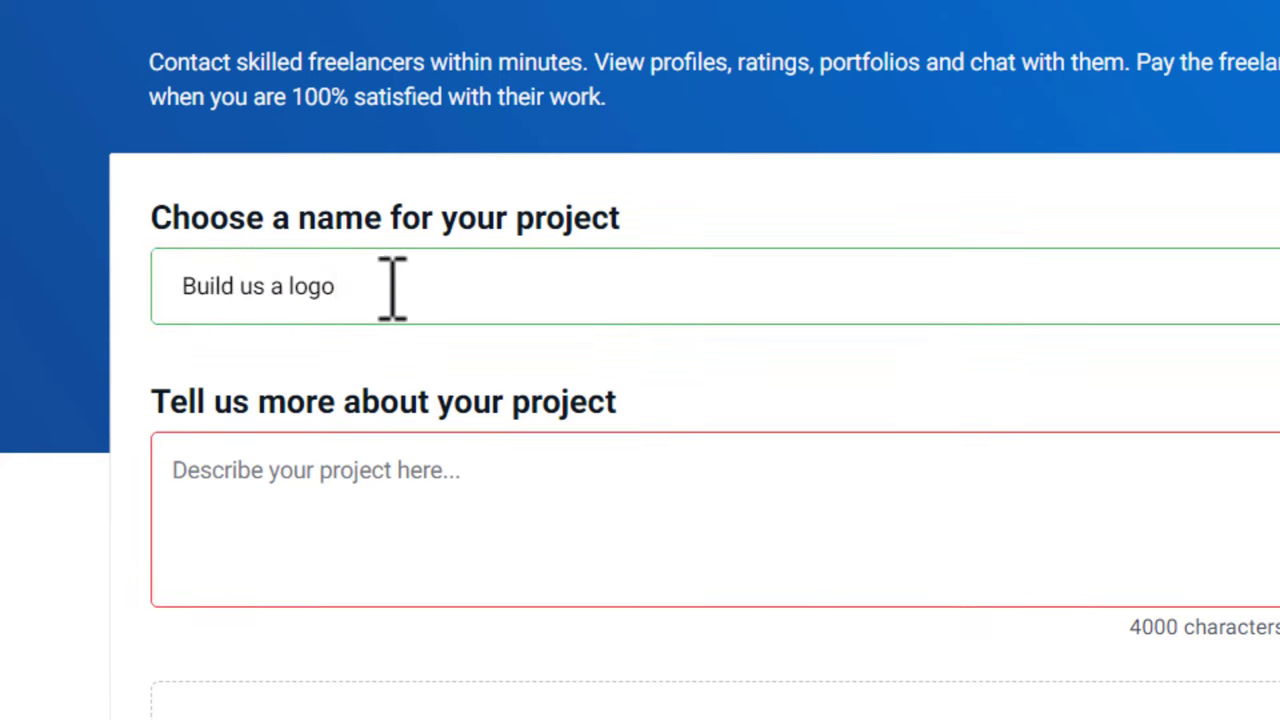
left_click_drag(392, 288, 212, 290)
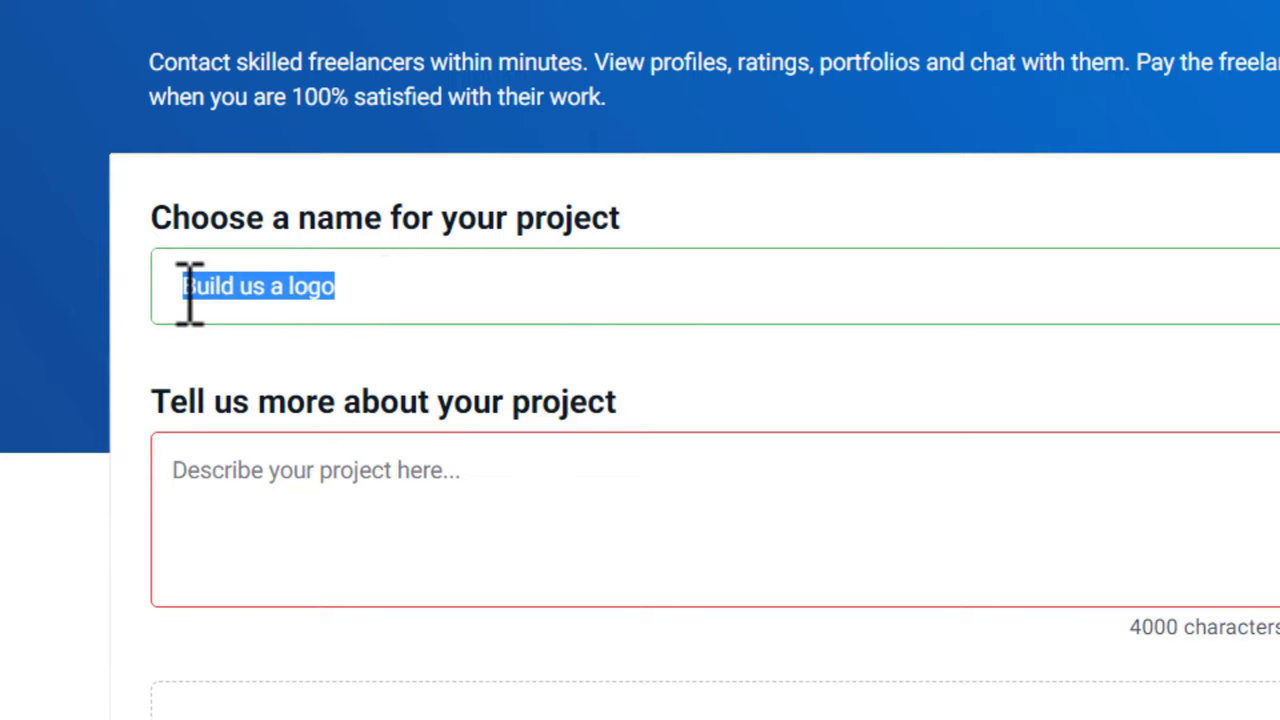
Paste the prepared project description into the description box
left_click(224, 490)
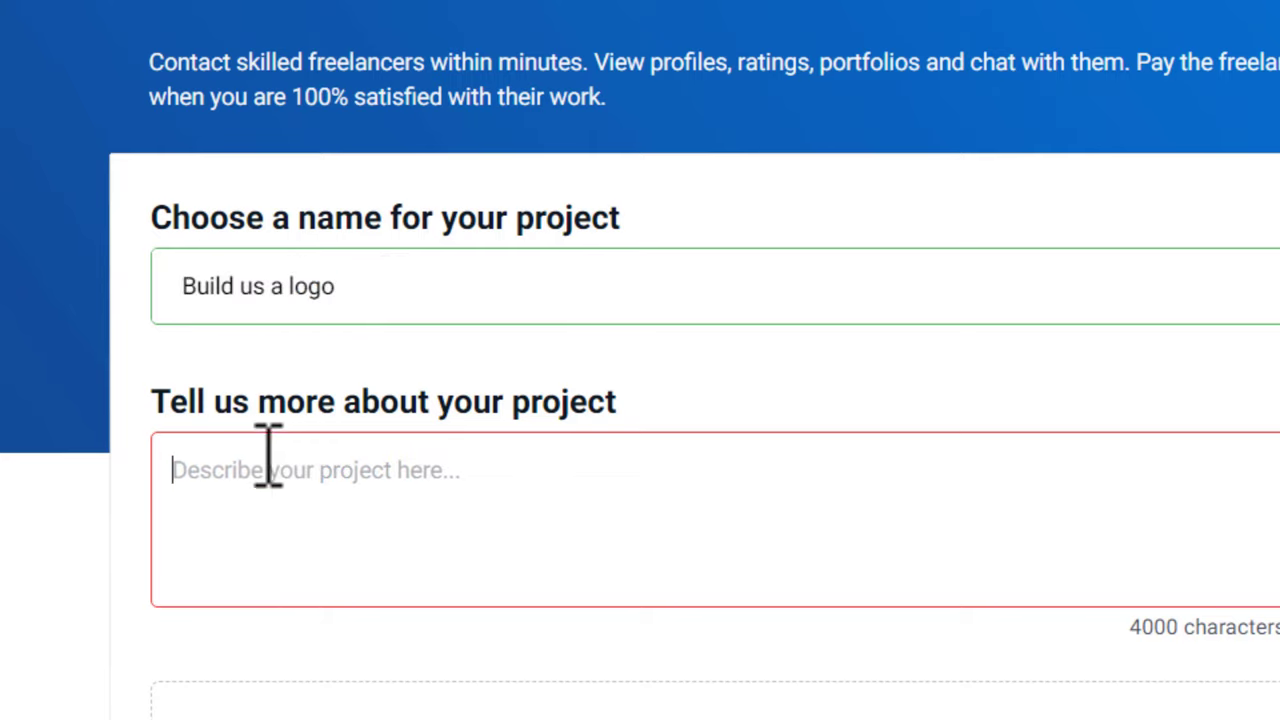
left_click_drag(152, 401, 648, 412)
left_click(302, 485)
type("Hi everyone. We're opening an online company and we need a quality logo for our company. You'll find an attached PDF file where you'll find some logo samples, you have to download those samples and you have to ensure that you're qualified for our project.")
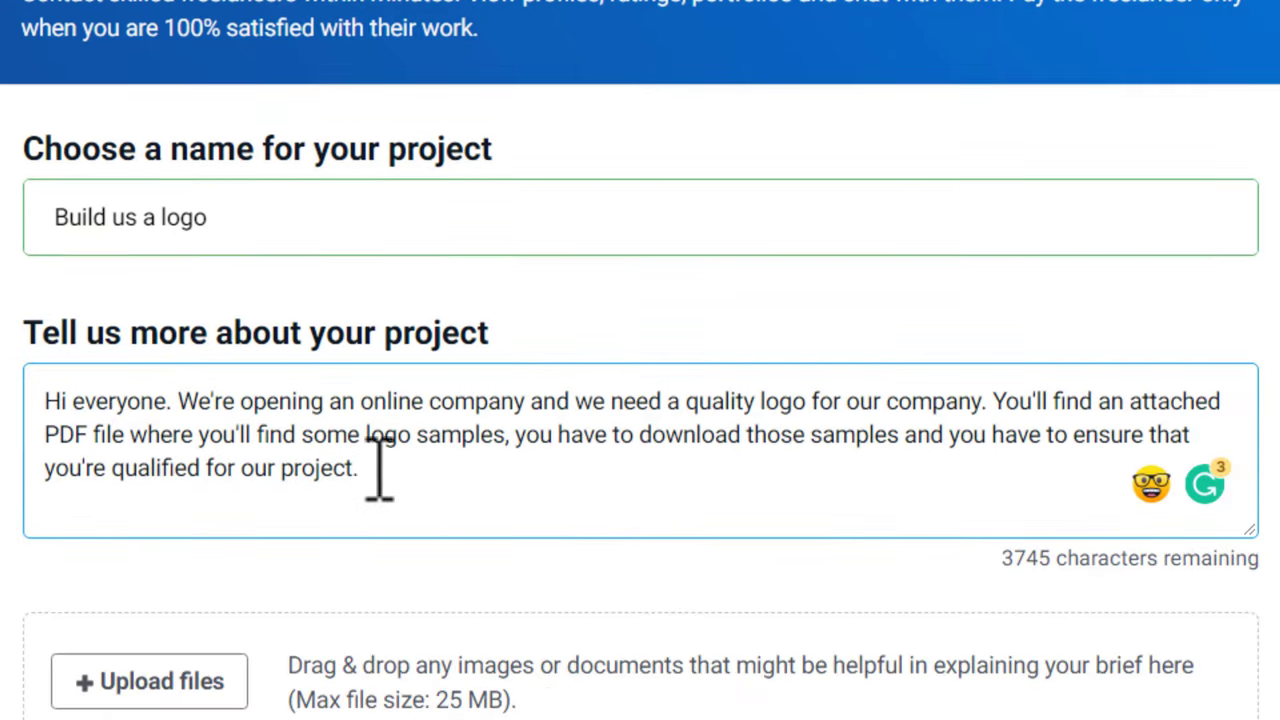
left_click_drag(508, 540, 138, 489)
Attach Logo Sample.pdf and accept the suggested skills
scroll(10, 420, "down", 2)
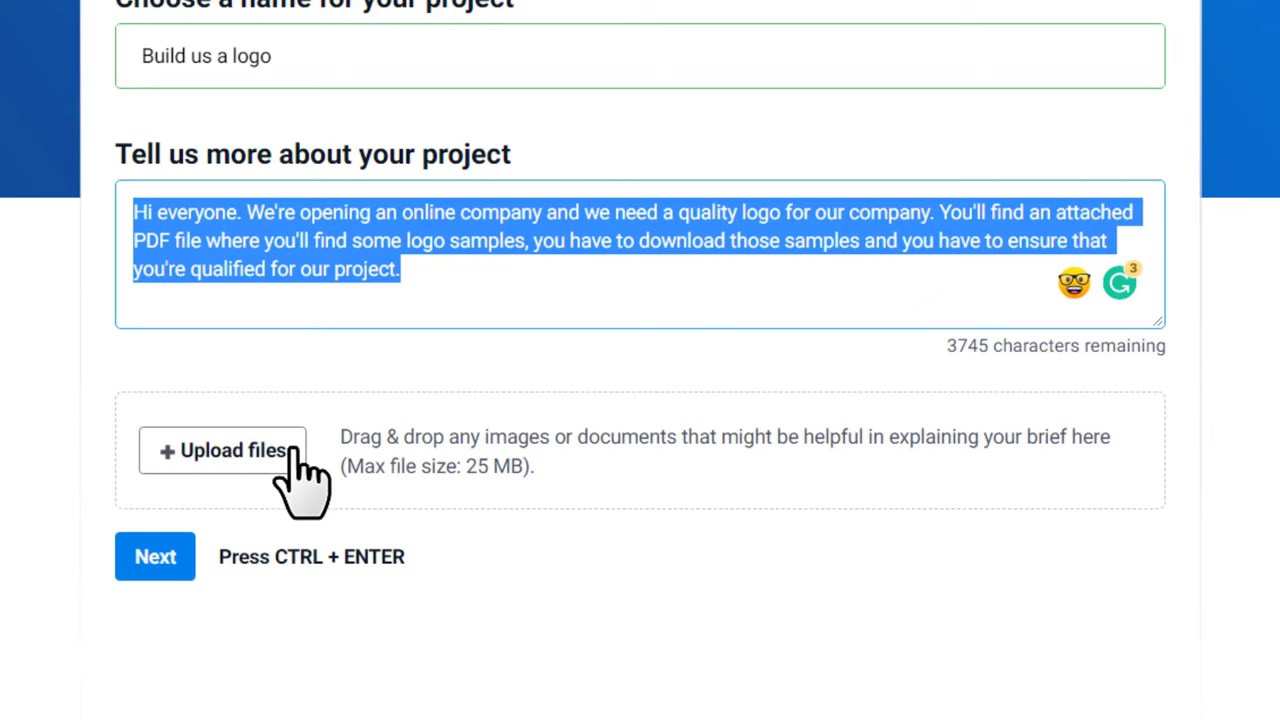
left_click_drag(60, 700, 485, 455)
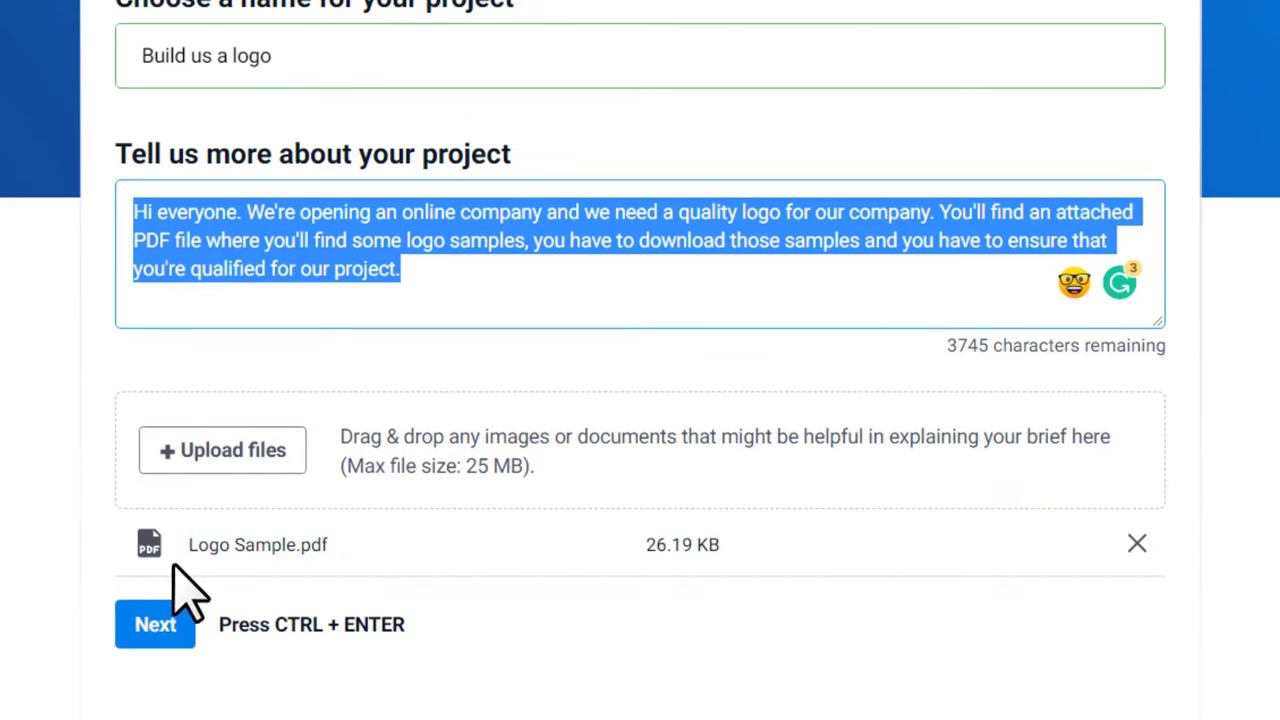
left_click(153, 628)
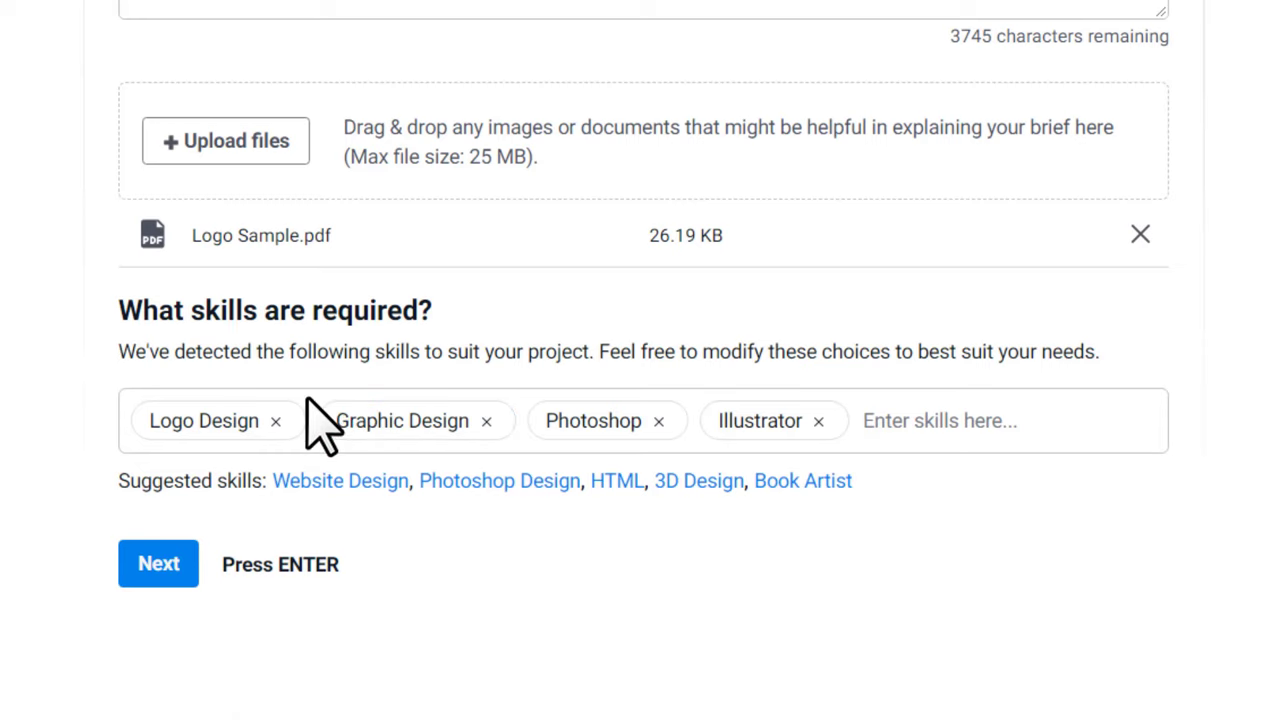
left_click(150, 565)
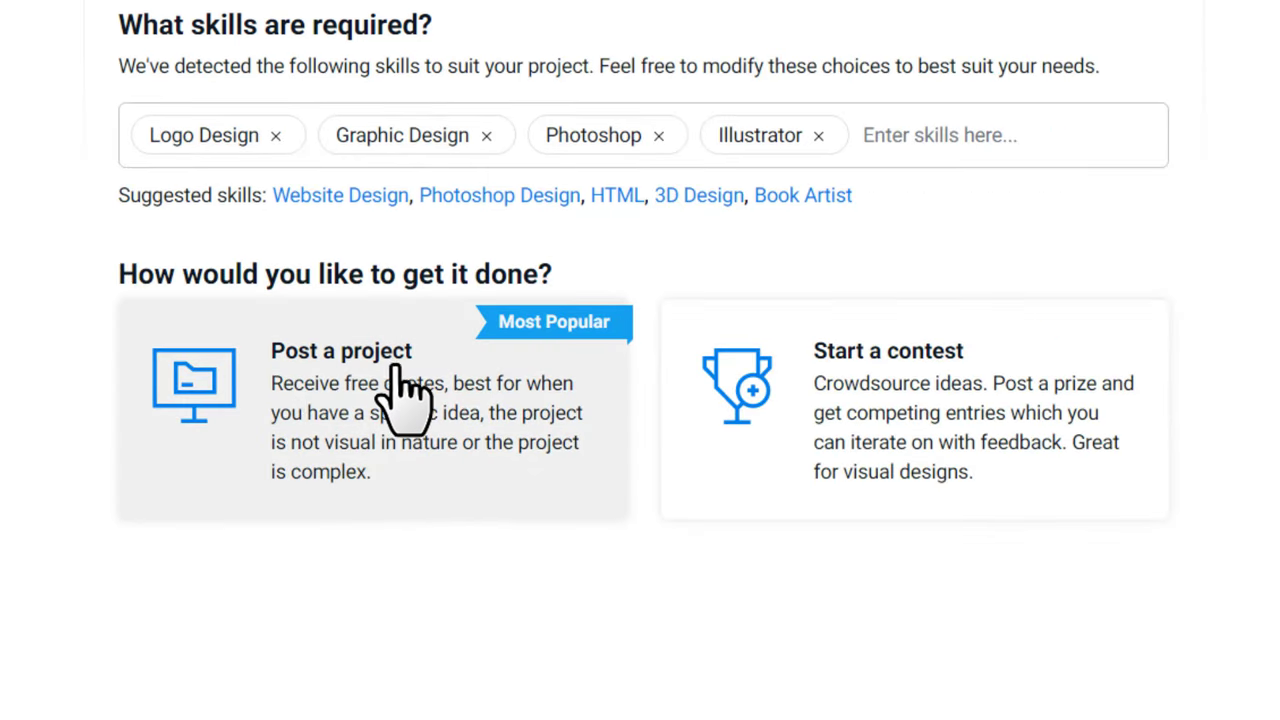
Choose Post a project, fixed price, Medium $1,500–3,000 budget, and Standard project type
left_click(348, 352)
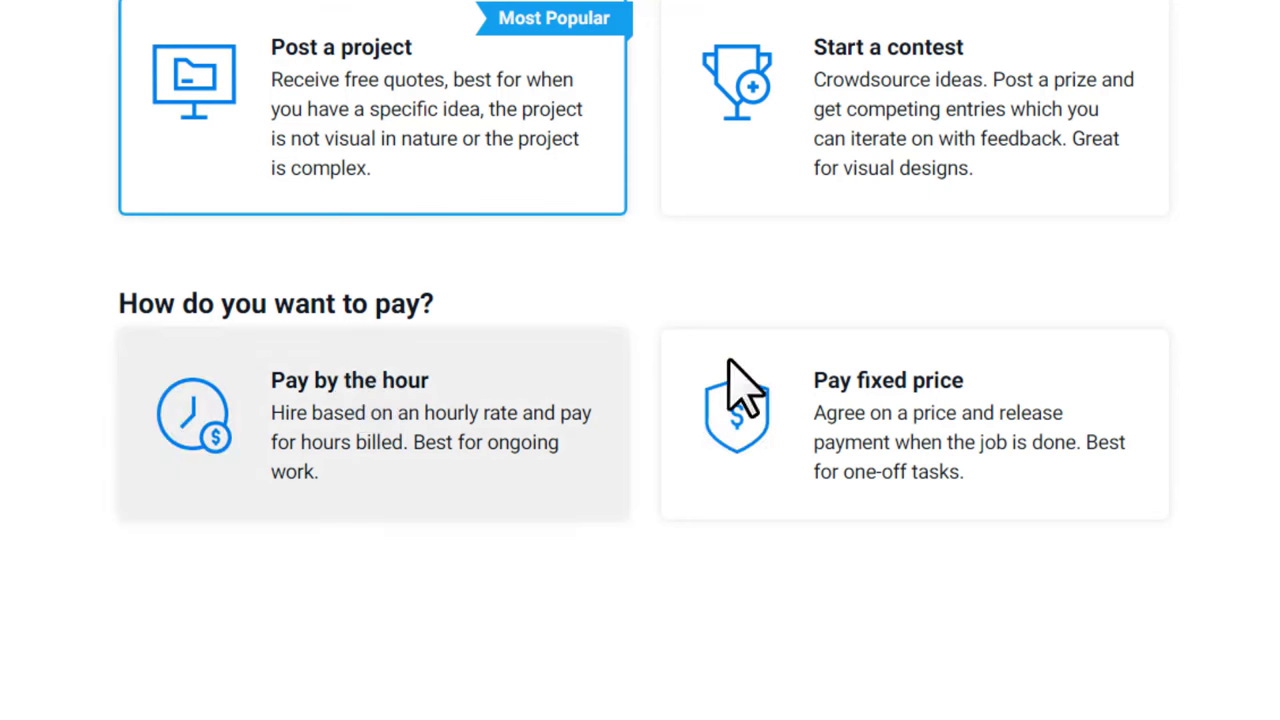
left_click(866, 408)
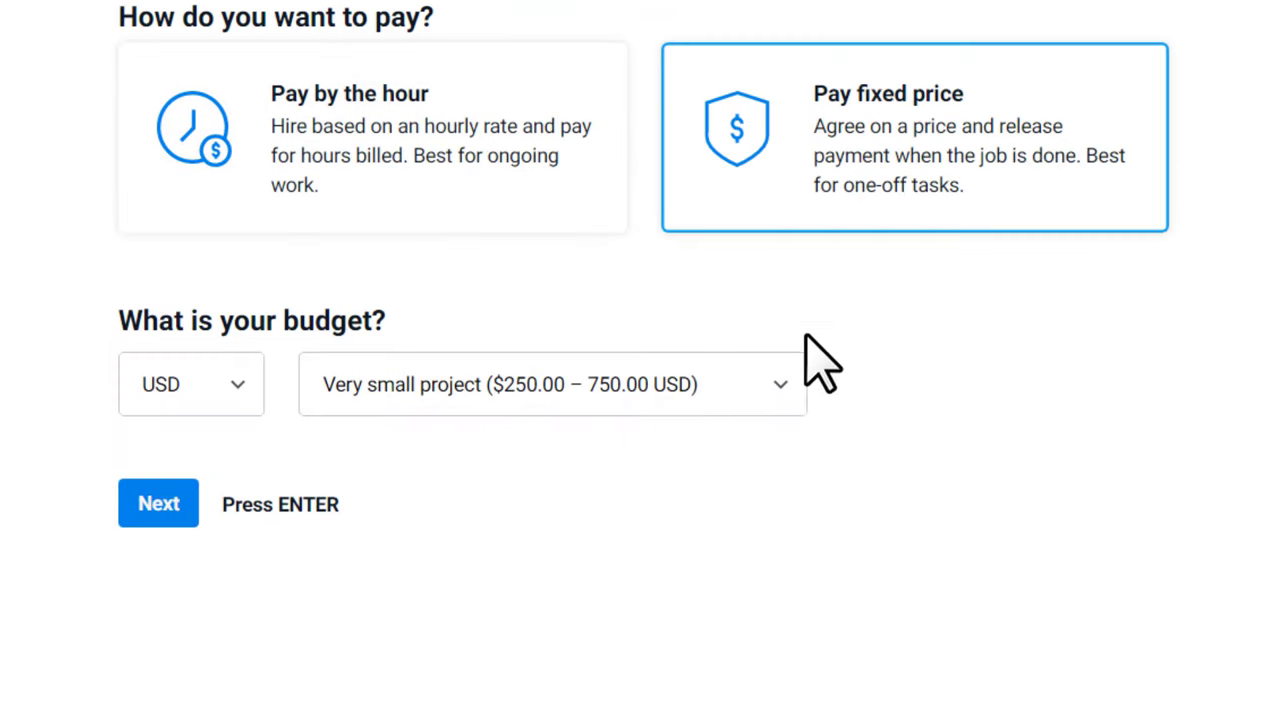
left_click(455, 390)
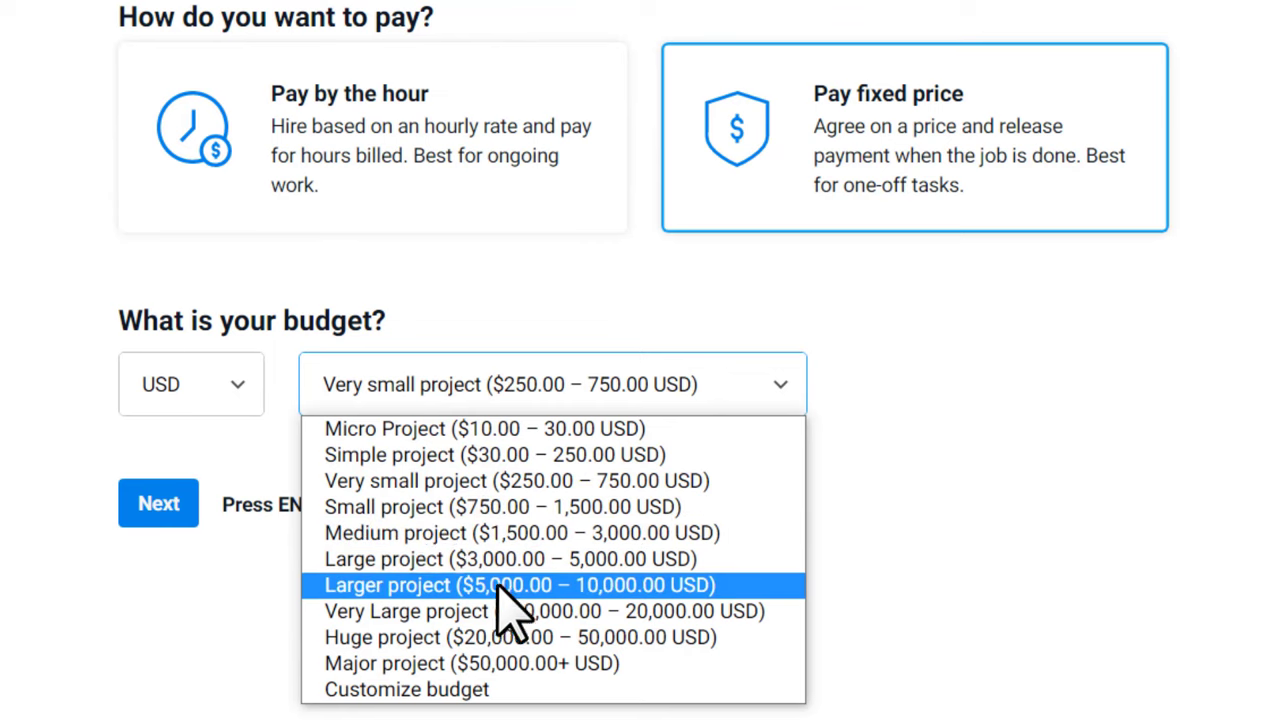
left_click(486, 534)
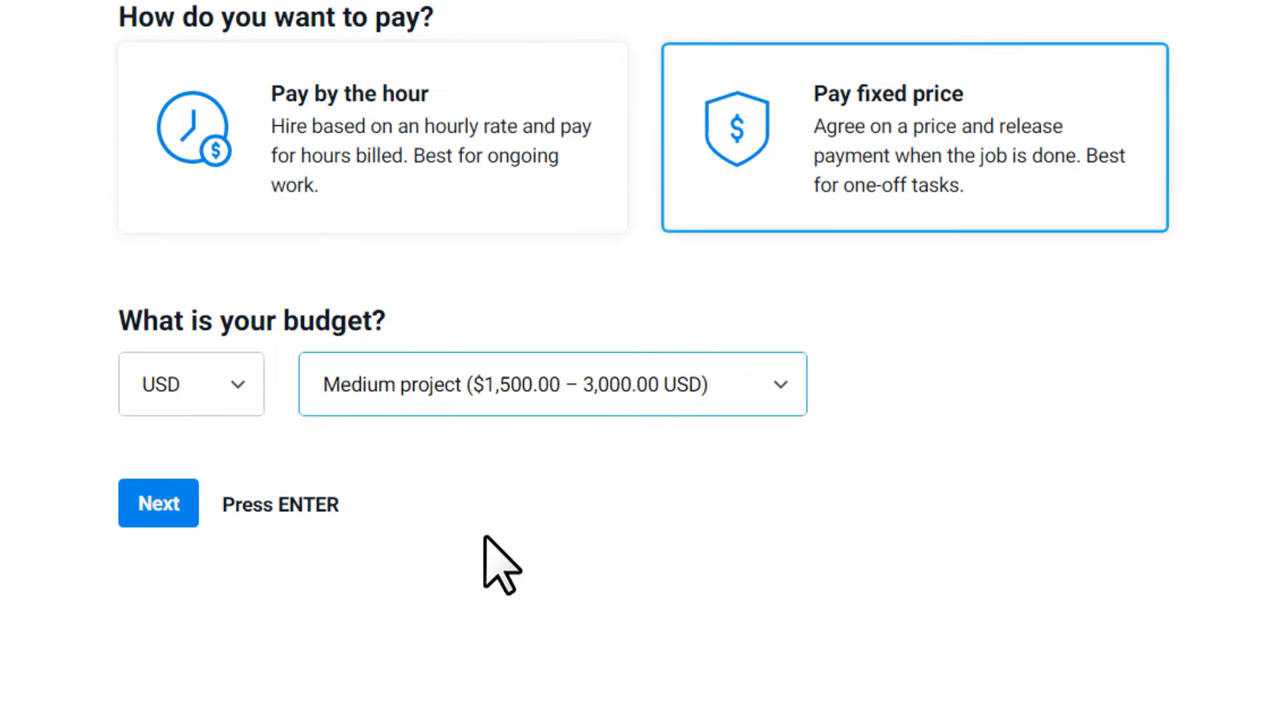
left_click(140, 495)
scroll(138, 498, "down", 2)
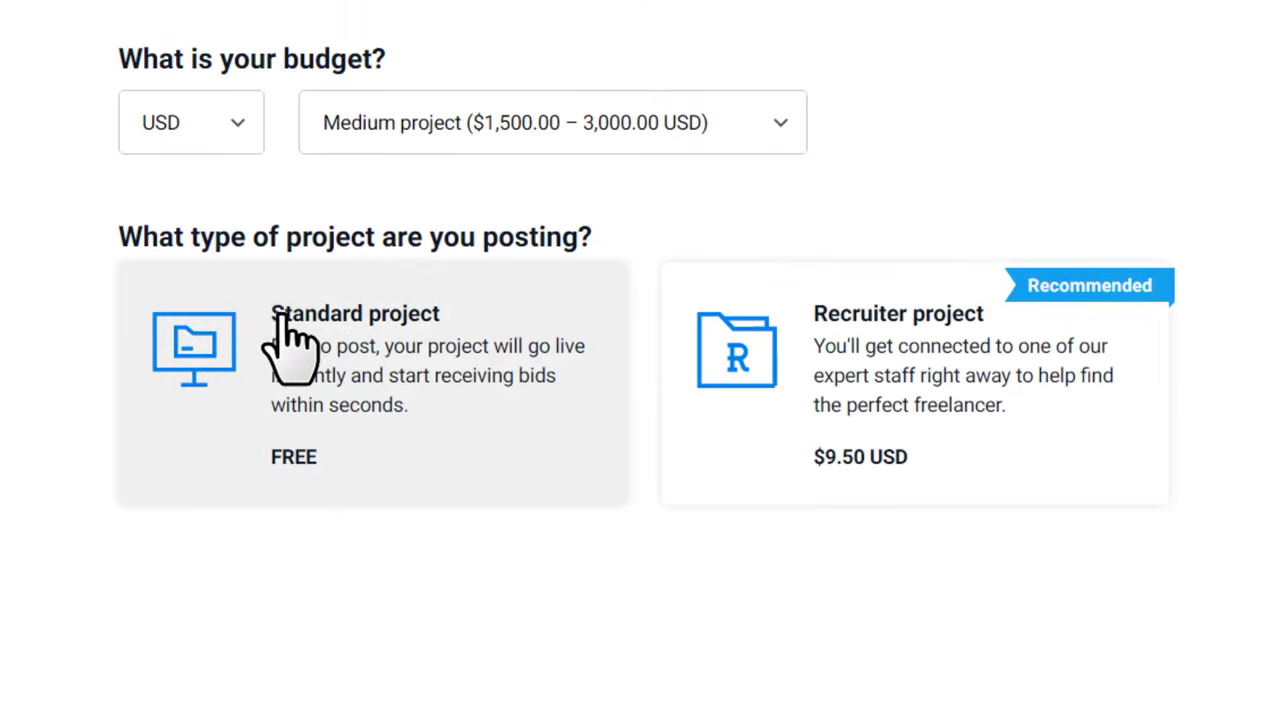
left_click(423, 343)
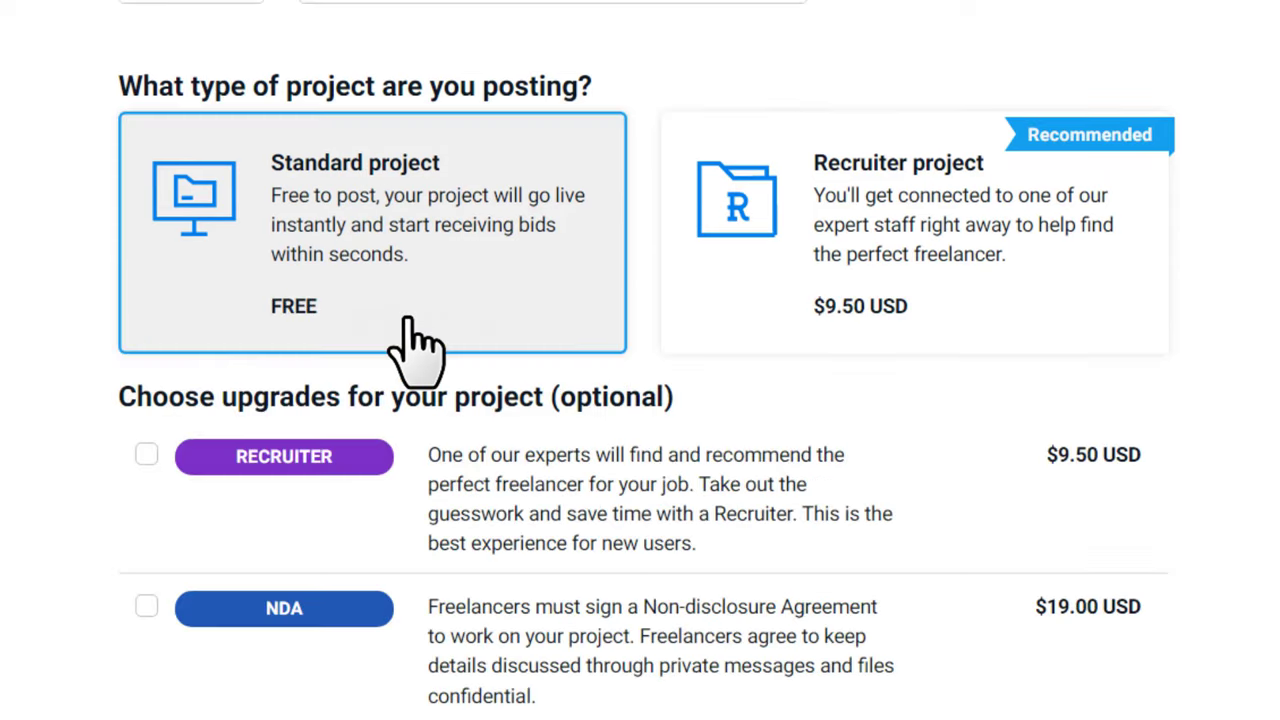
left_click(168, 430)
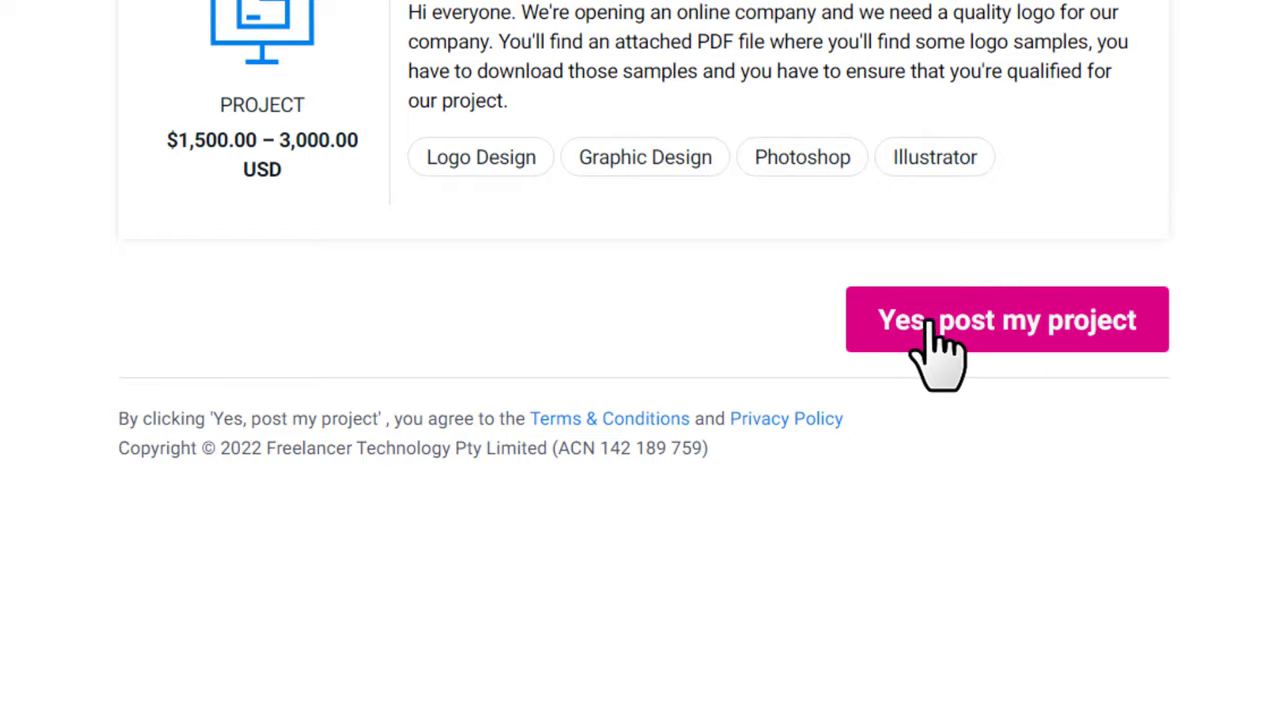
Post the 'Build us a logo' project, sign up, and review the payment-method-required notice
left_click(988, 328)
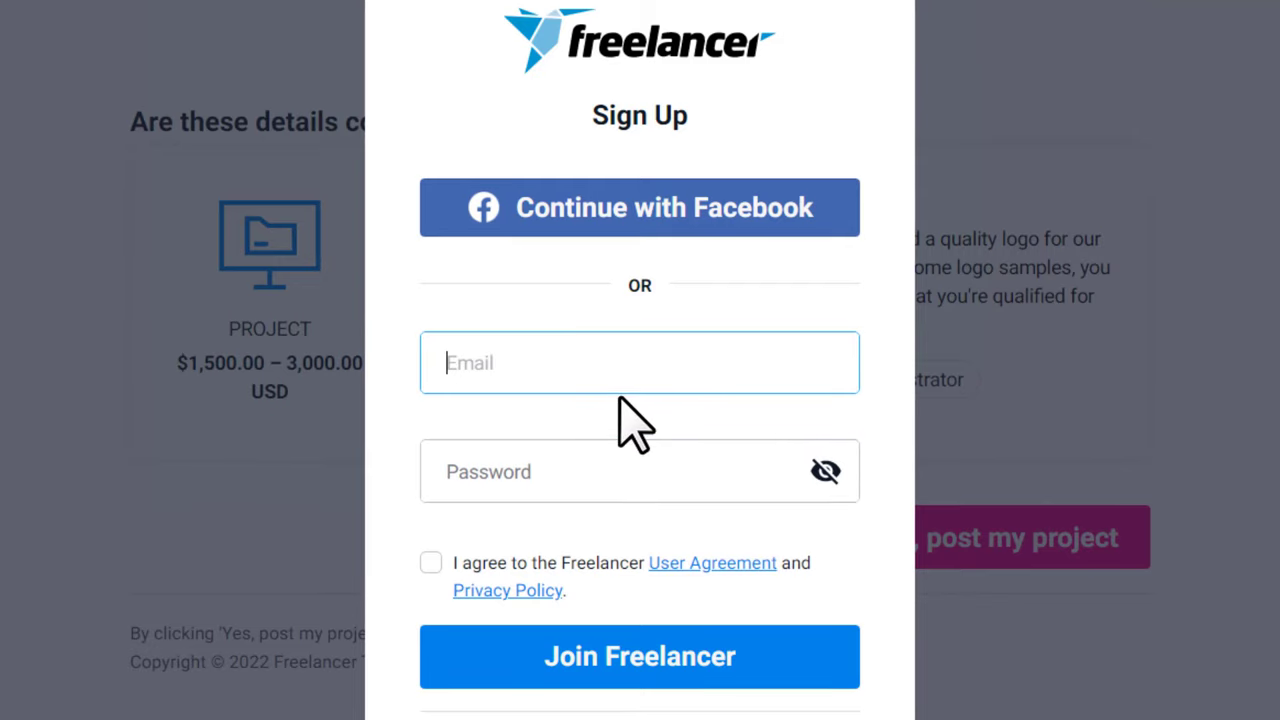
left_click(555, 485)
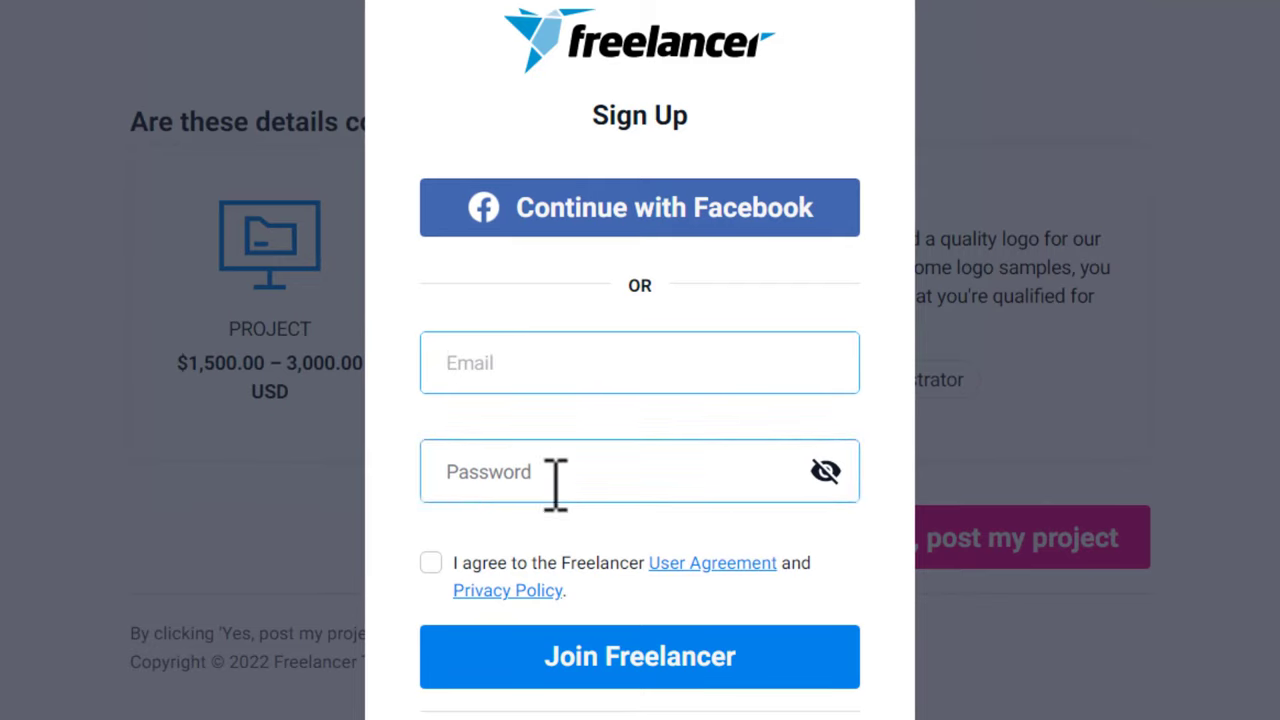
scroll(560, 560, "down", 1)
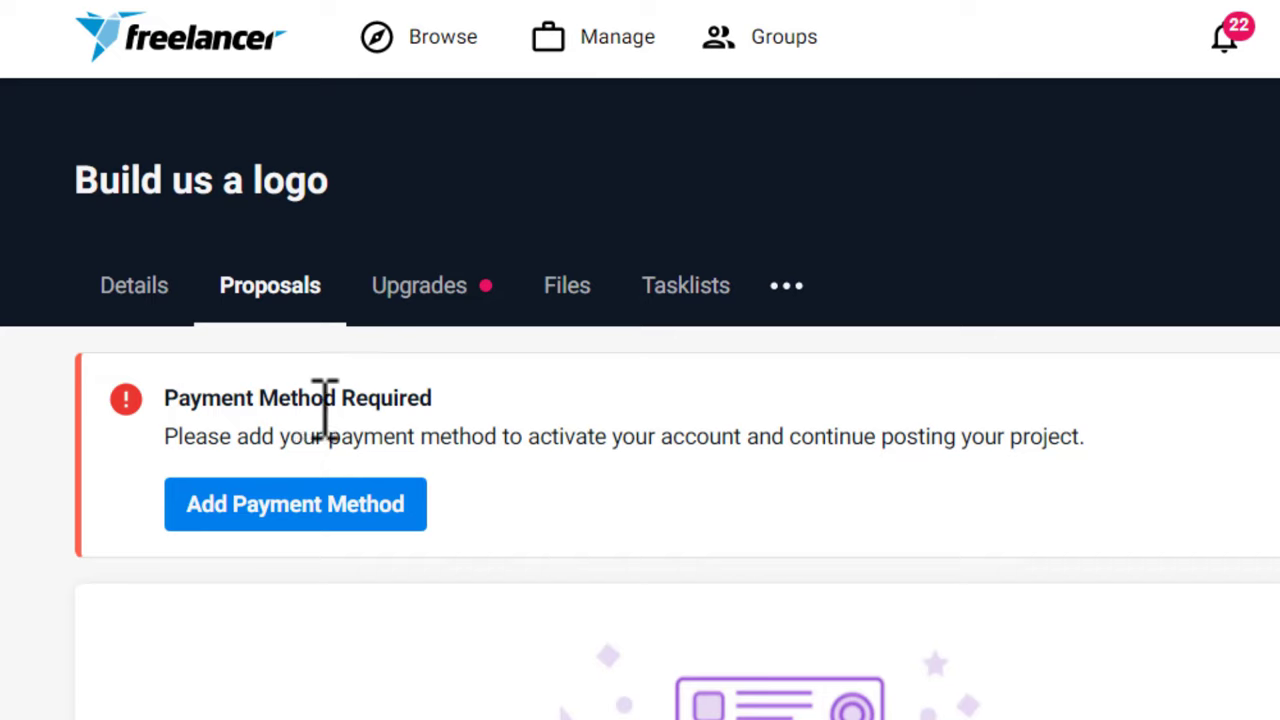
left_click_drag(165, 398, 385, 408)
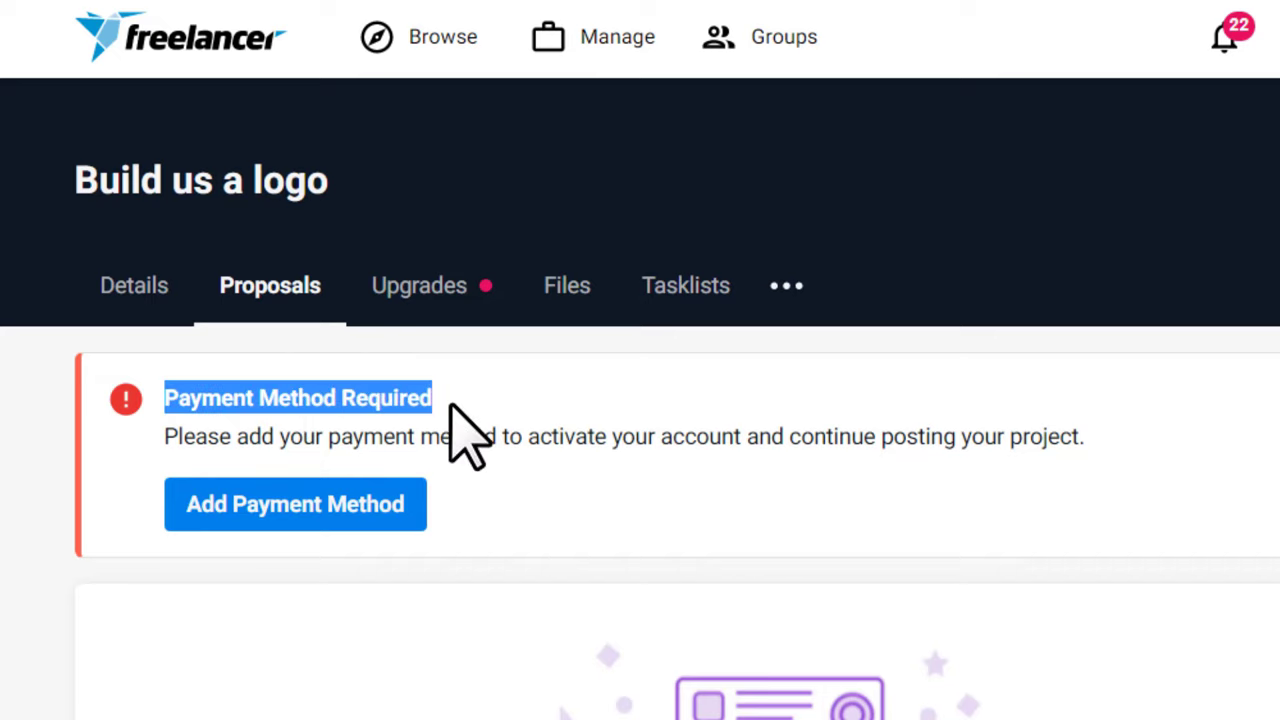
left_click_drag(143, 451, 1122, 445)
left_click(1122, 445)
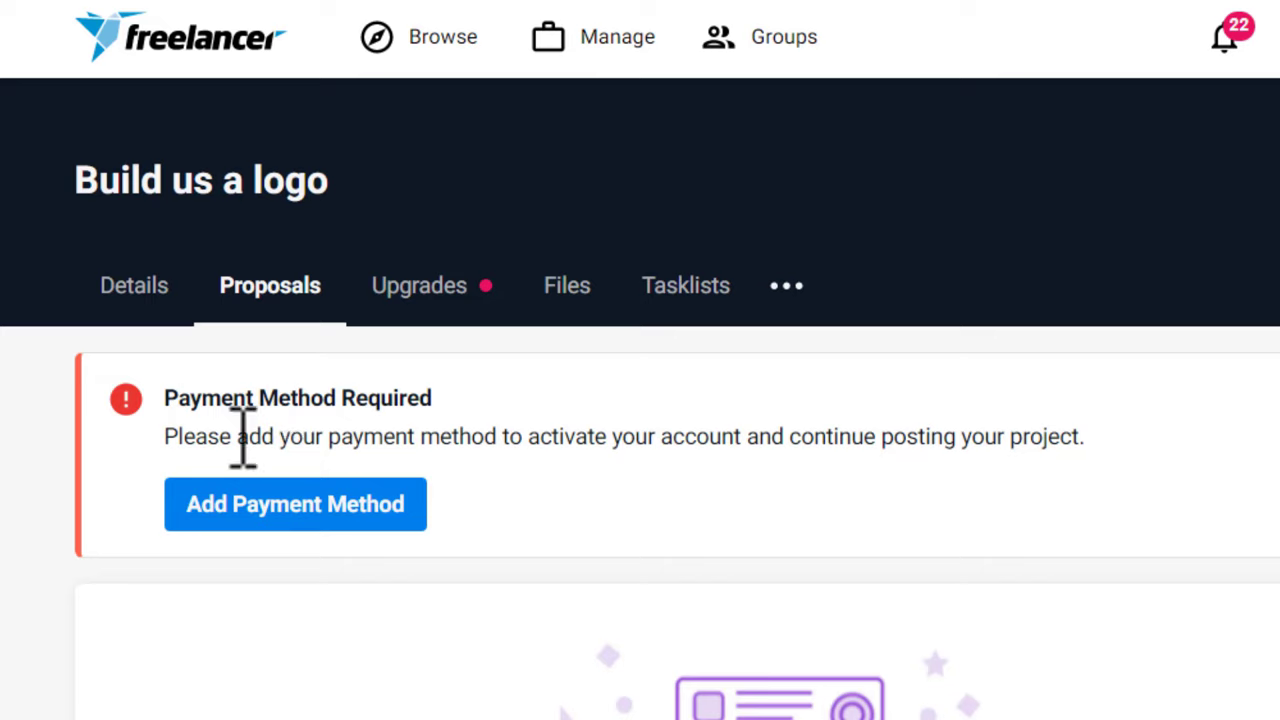
Open the Add Payment Method verification form and scroll through the page
left_click(283, 505)
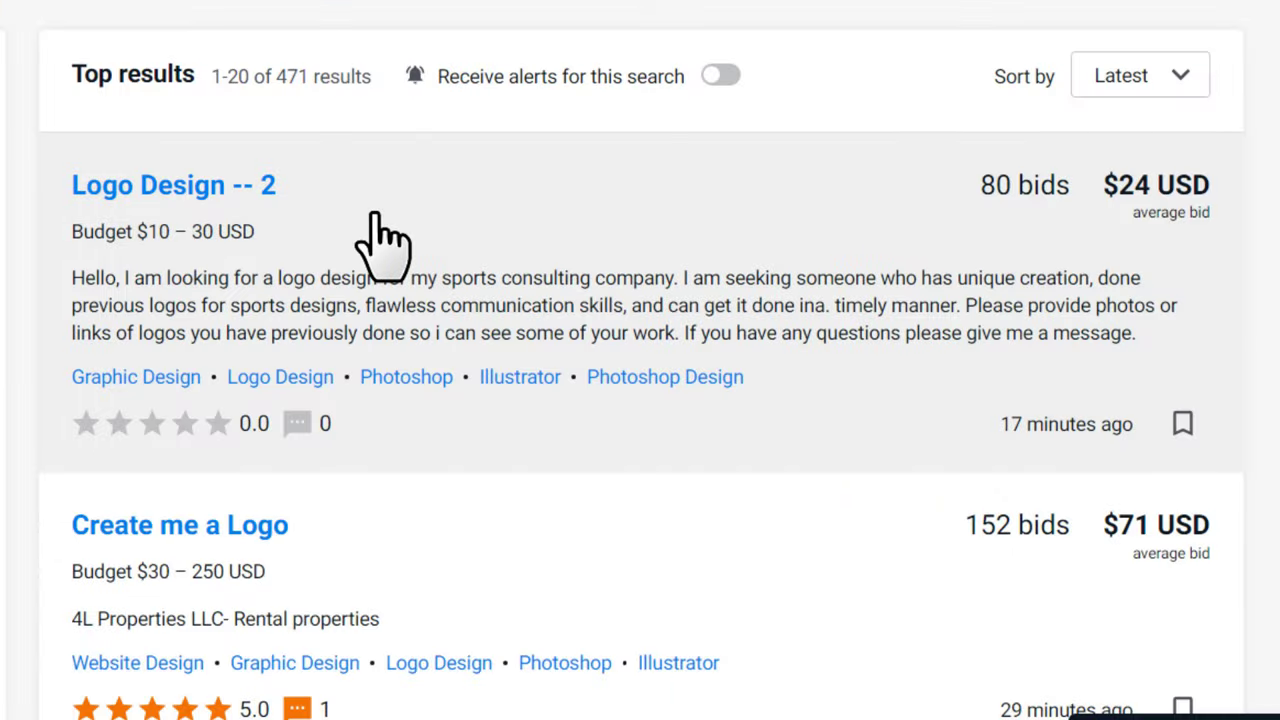
scroll(375, 246, "down", 5)
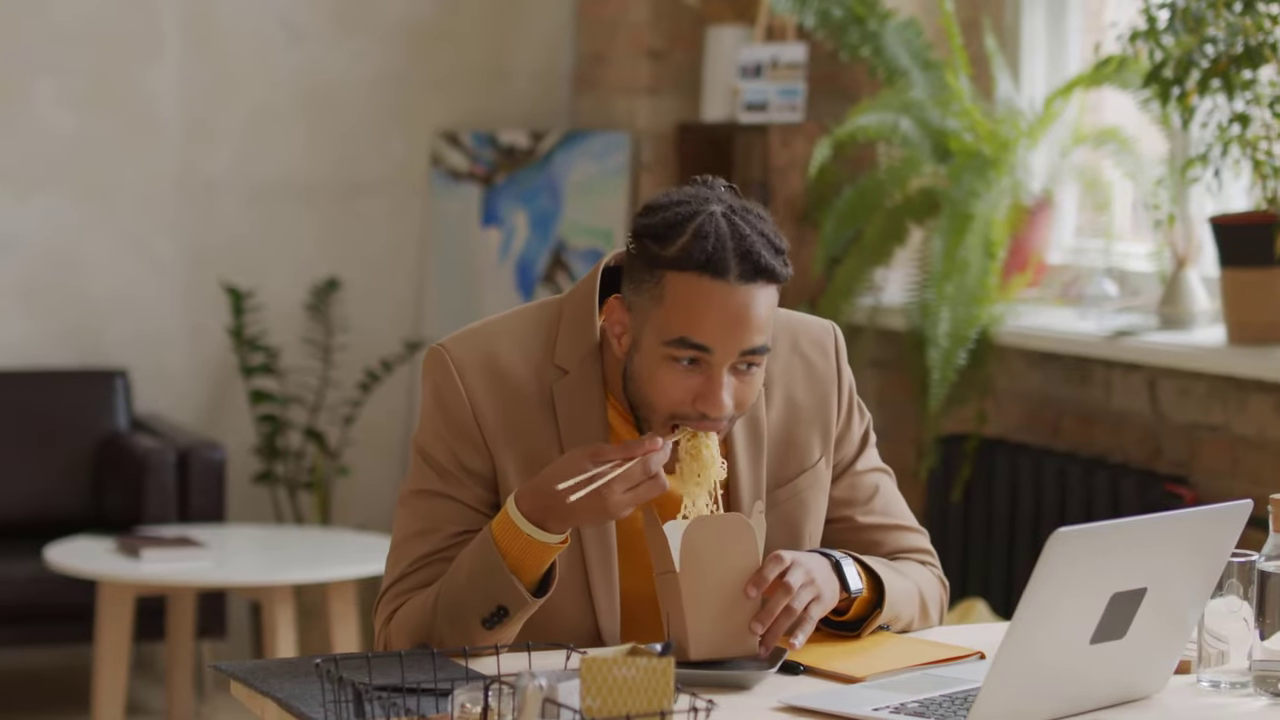